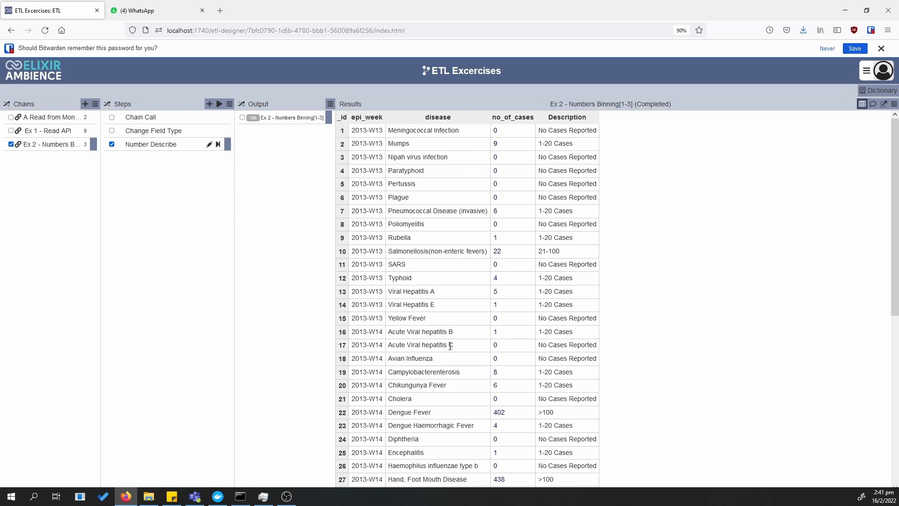
Create a blank chain named "Ex 3 - String Categorisation" and select it
click(84, 104)
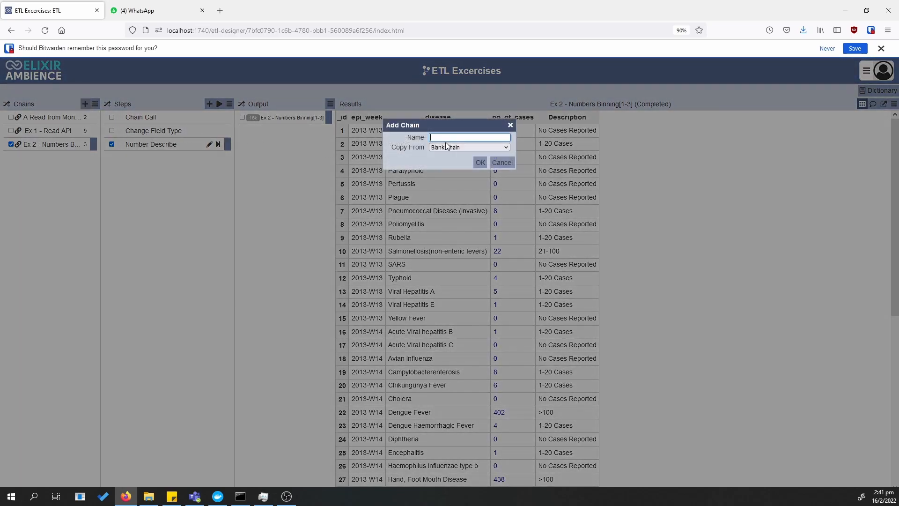
text(Ex)
text(3 - String Categorization)
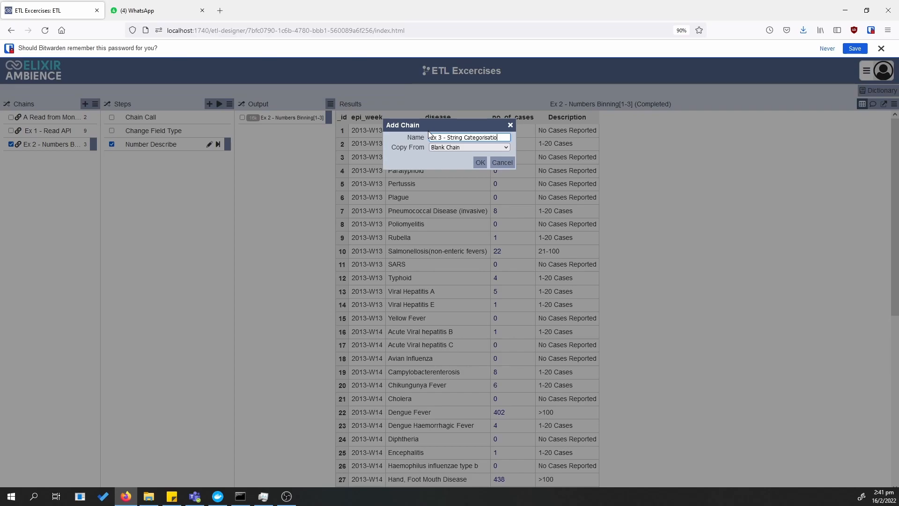
key(Return)
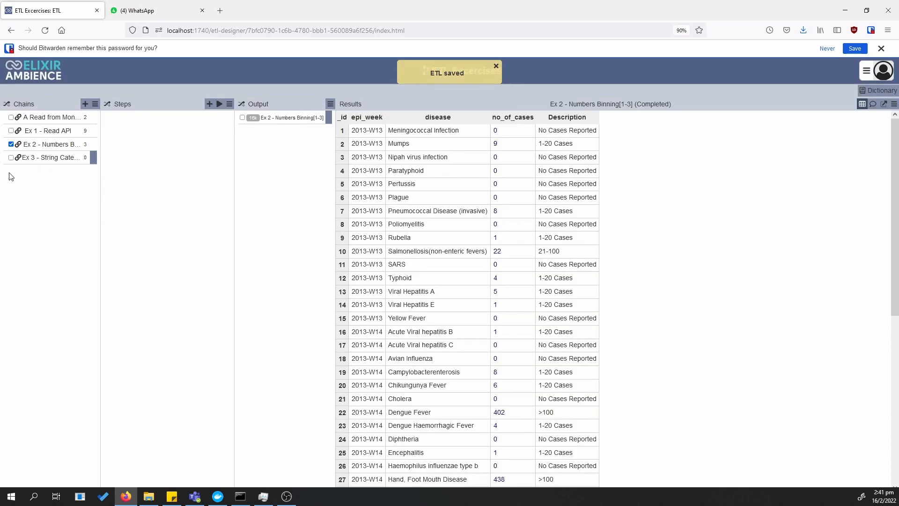
click(63, 157)
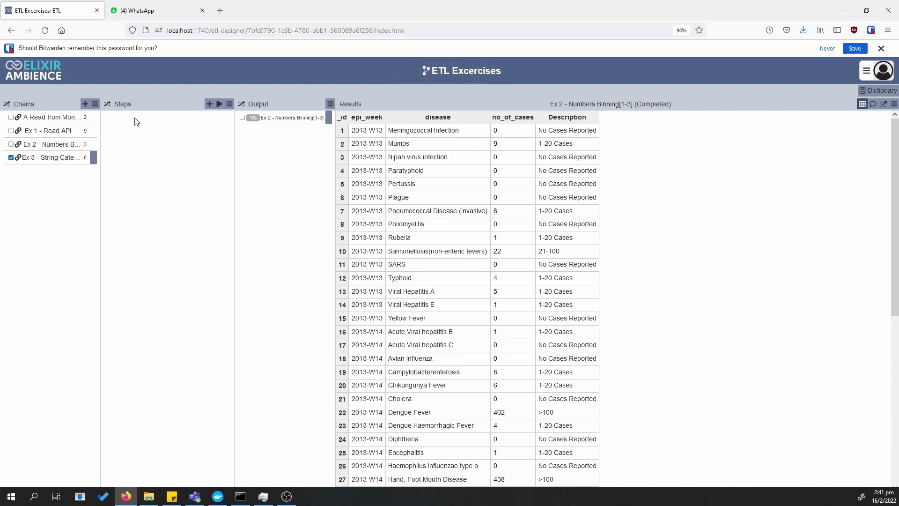
Add a Chain Call step to the Ex 3 chain that calls "Ex 2 - Numbers Binning", and save it
click(209, 104)
text(chain ca)
click(301, 157)
click(559, 323)
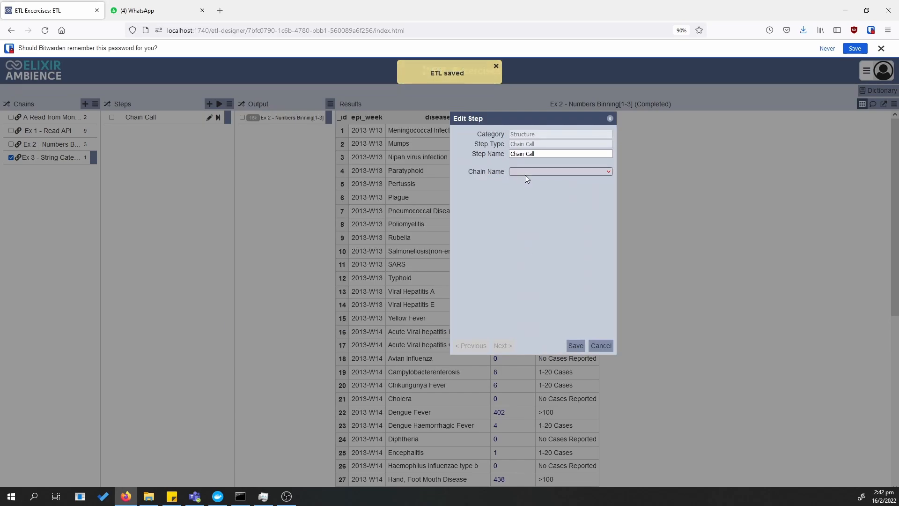
click(523, 172)
click(528, 204)
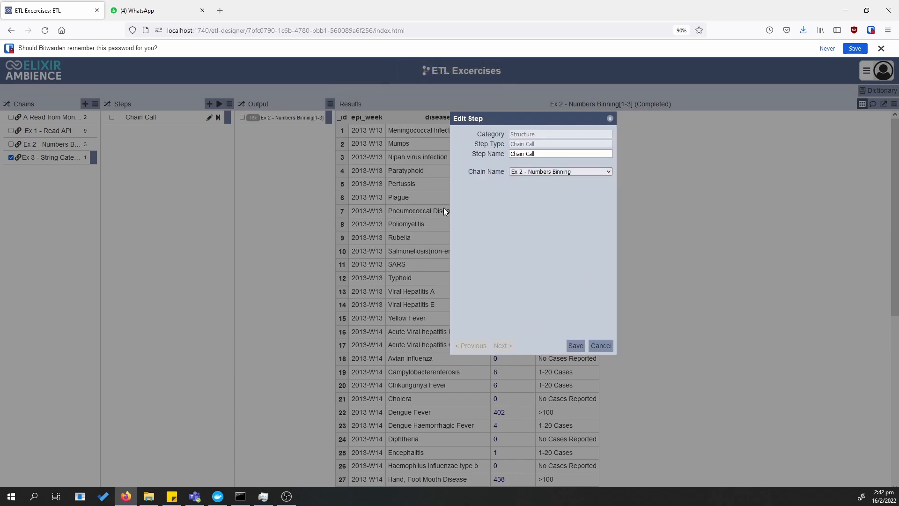
click(579, 346)
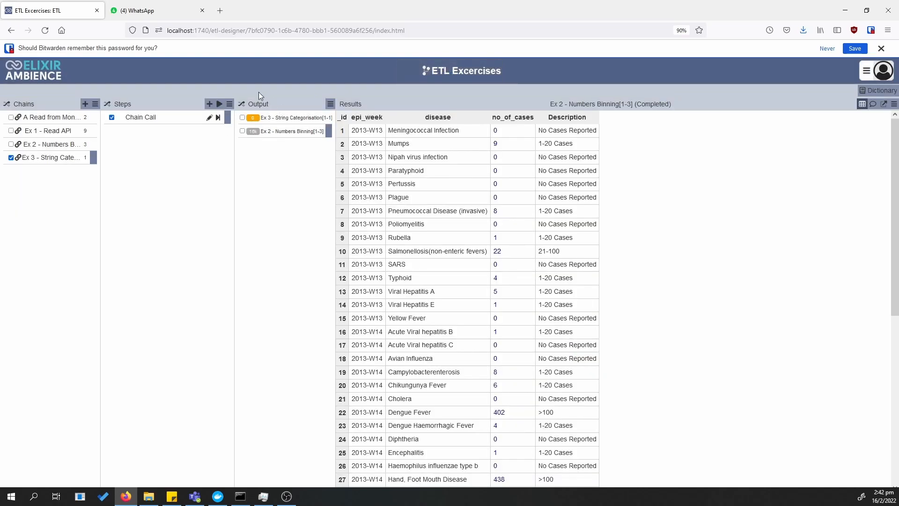
Add a String Contains step after the Chain Call step and open its settings
click(211, 105)
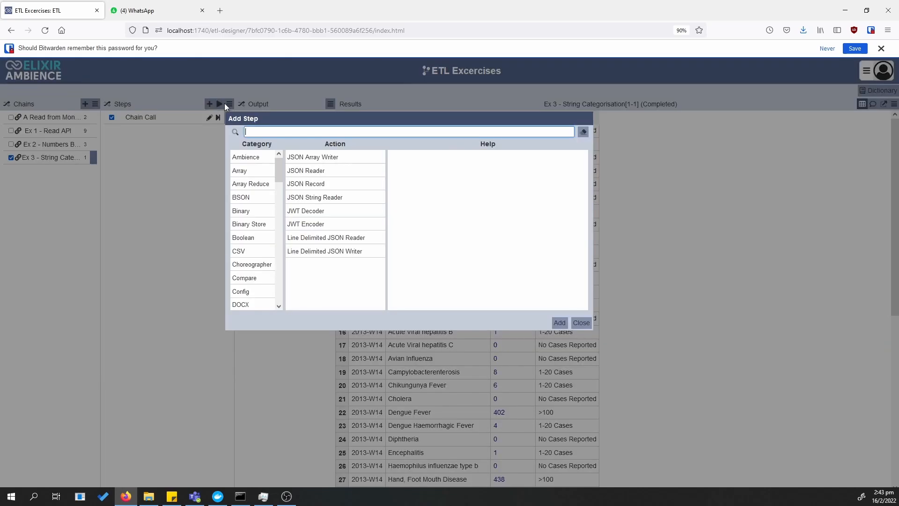
text(string con)
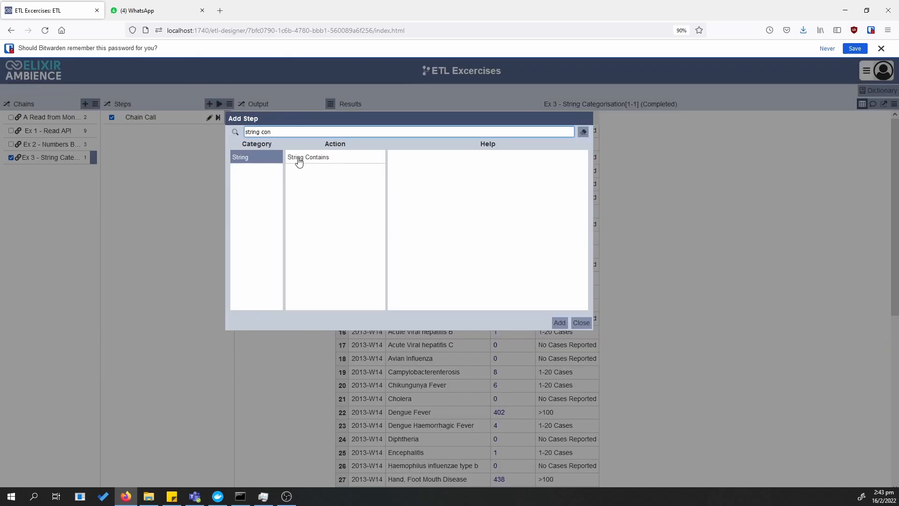
click(302, 161)
double_click(302, 157)
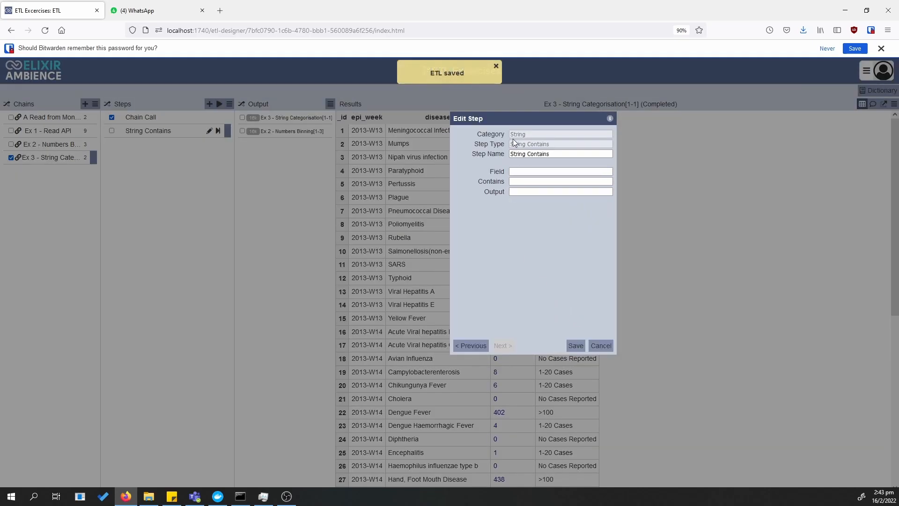
Configure String Contains with field disease, search text Hepatitis and output resultHep, and save the step
drag(515, 118, 173, 188)
click(215, 241)
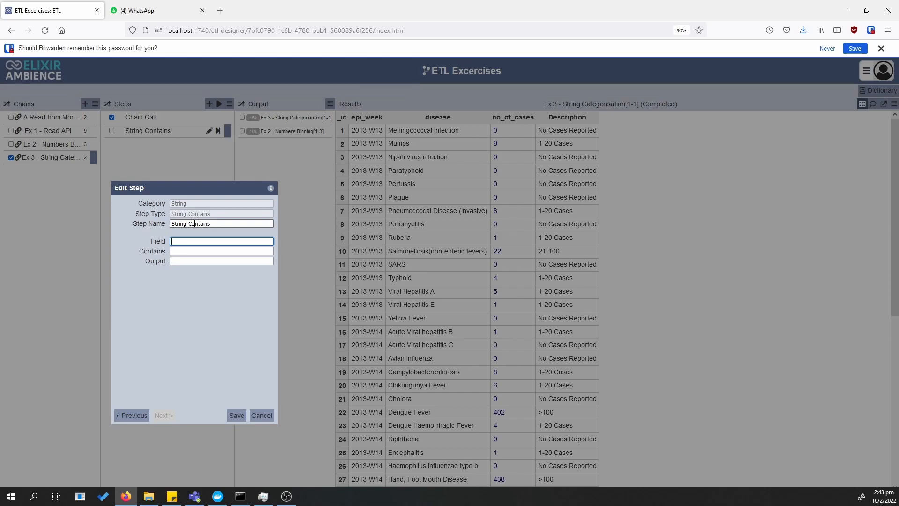
text(disease)
key(Tab)
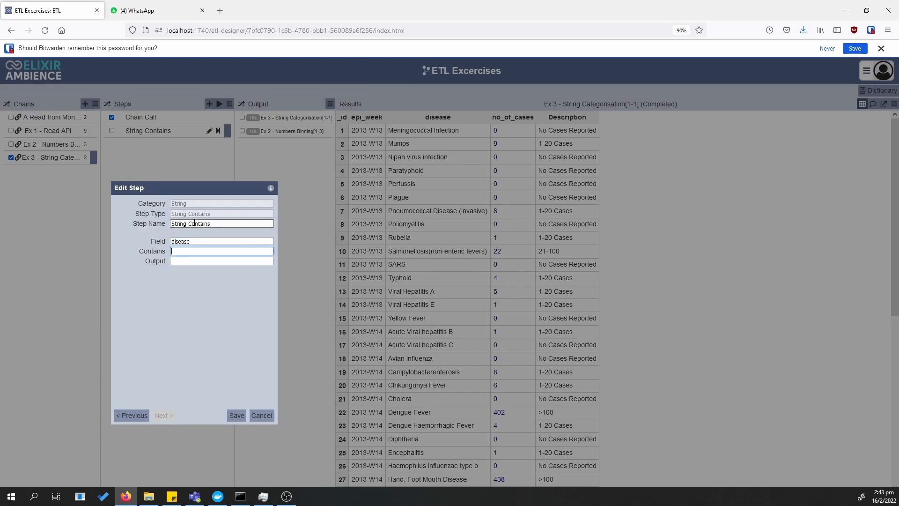
text(Hepatitis)
click(195, 261)
text(resul)
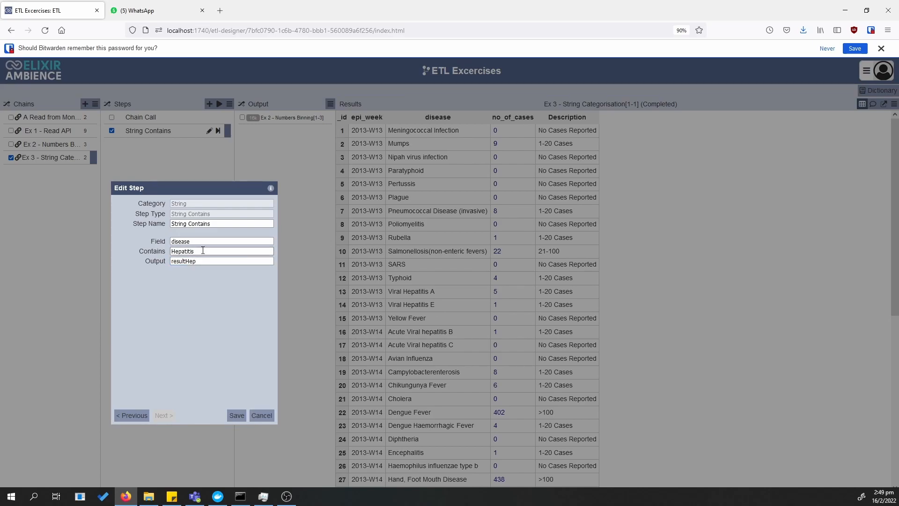
double_click(178, 251)
click(200, 260)
drag(176, 251, 187, 251)
click(195, 246)
drag(198, 261, 167, 263)
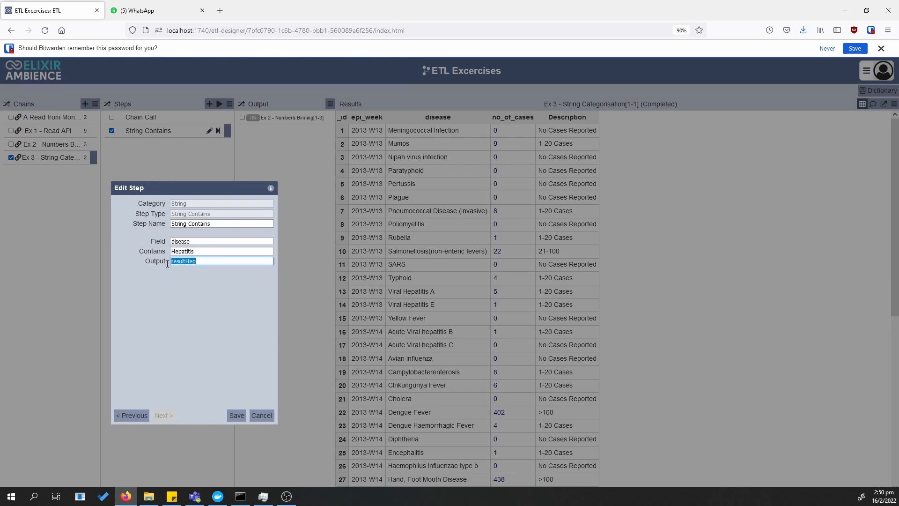
key(Return)
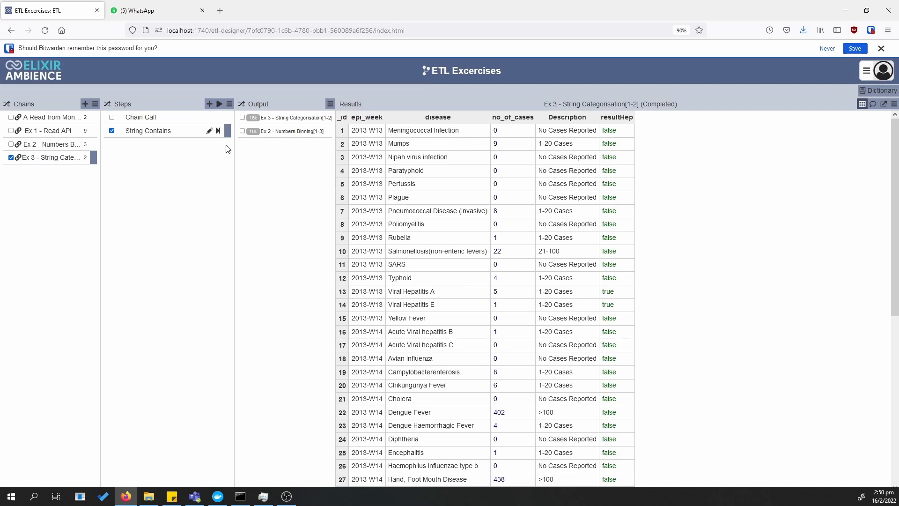
Insert a String Capitalize Words step from the String category directly after the Chain Call step
click(210, 132)
click(173, 252)
click(179, 121)
click(208, 104)
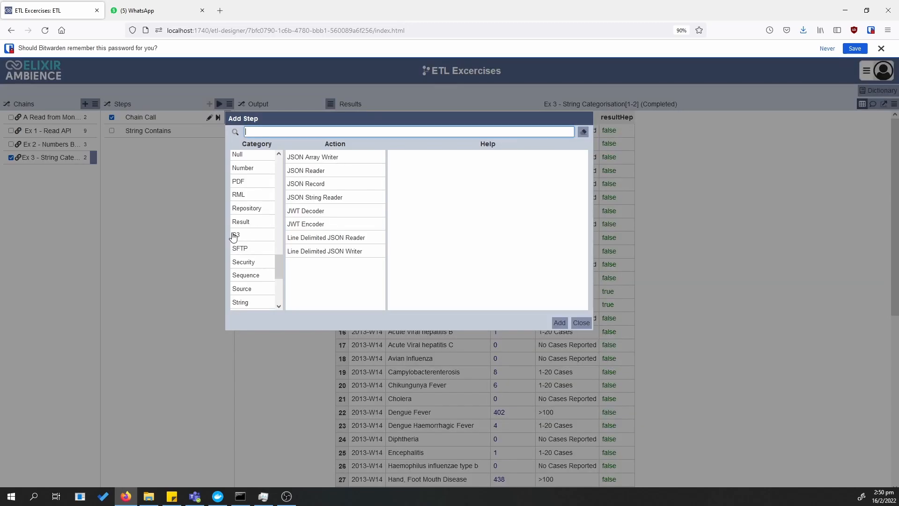
scroll(273, 295, down, 2)
click(255, 257)
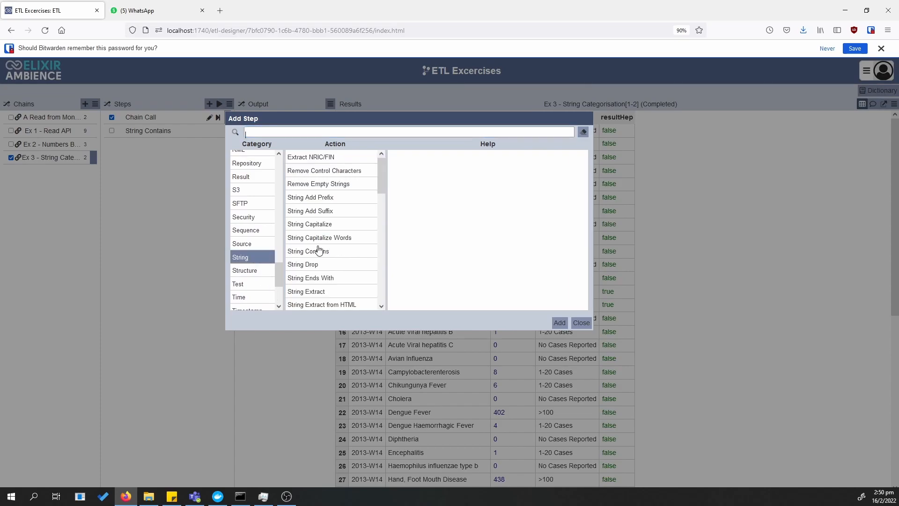
drag(381, 167, 387, 232)
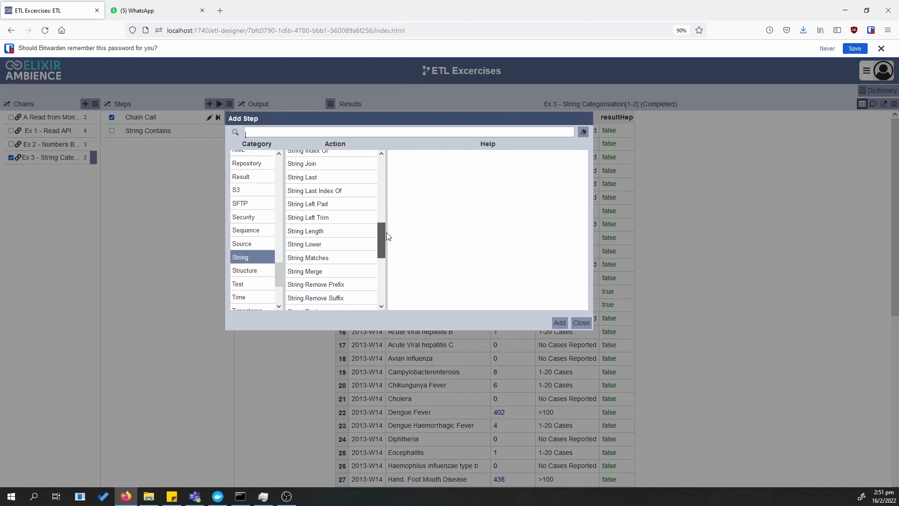
click(350, 245)
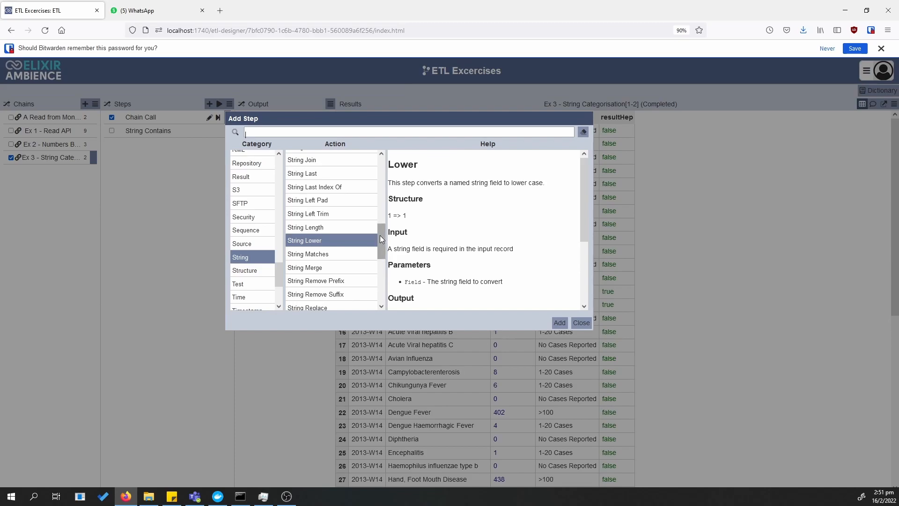
drag(380, 239, 364, 202)
click(333, 298)
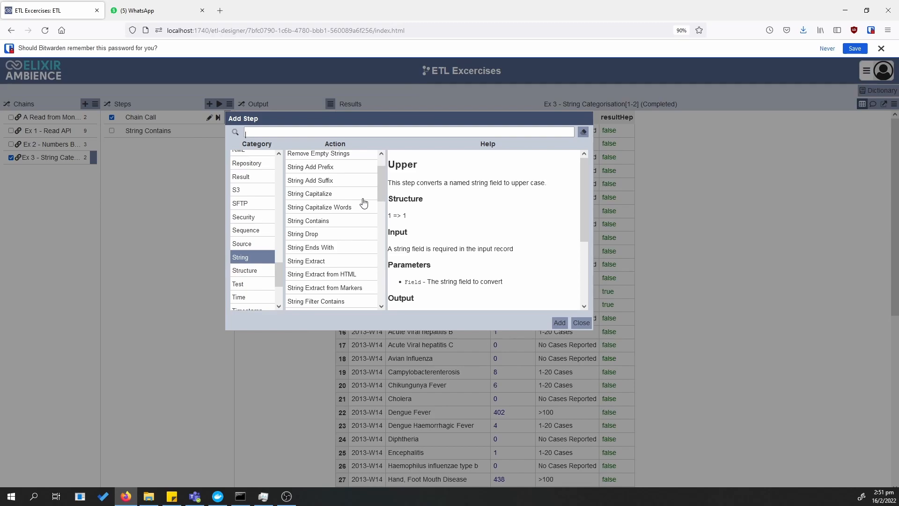
click(340, 209)
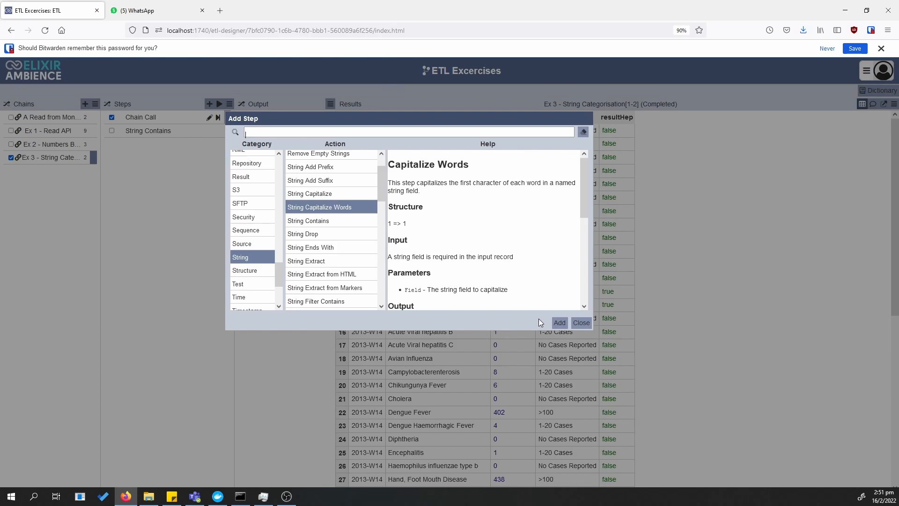
click(560, 323)
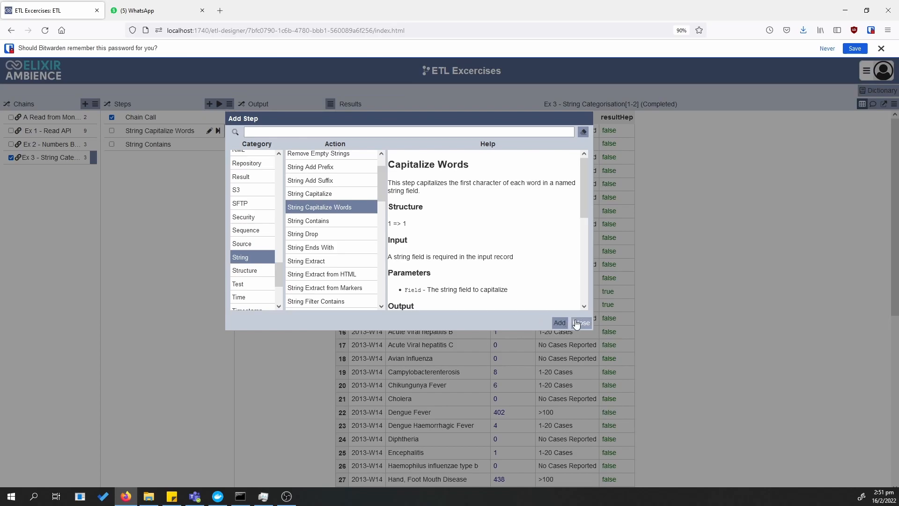
Set the String Capitalize Words field to disease, save it, and run the chain up to that step
click(201, 241)
text(disease)
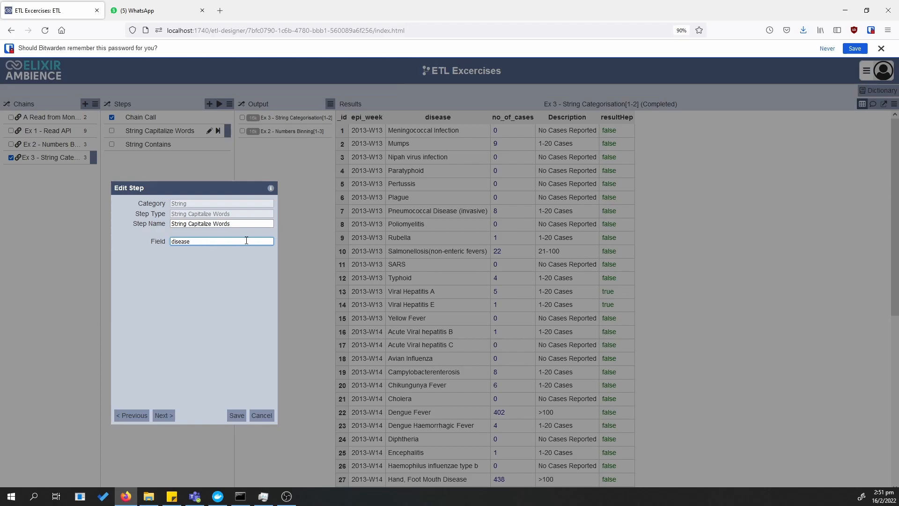
click(231, 417)
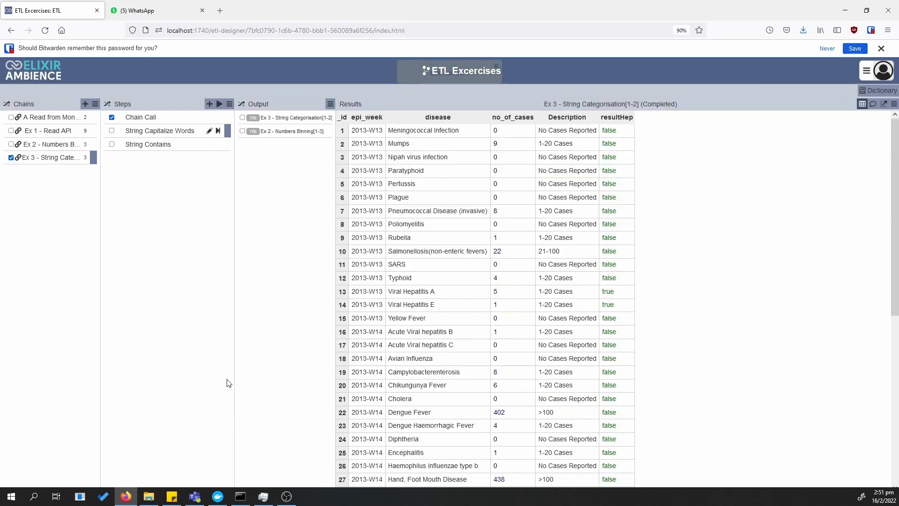
click(216, 131)
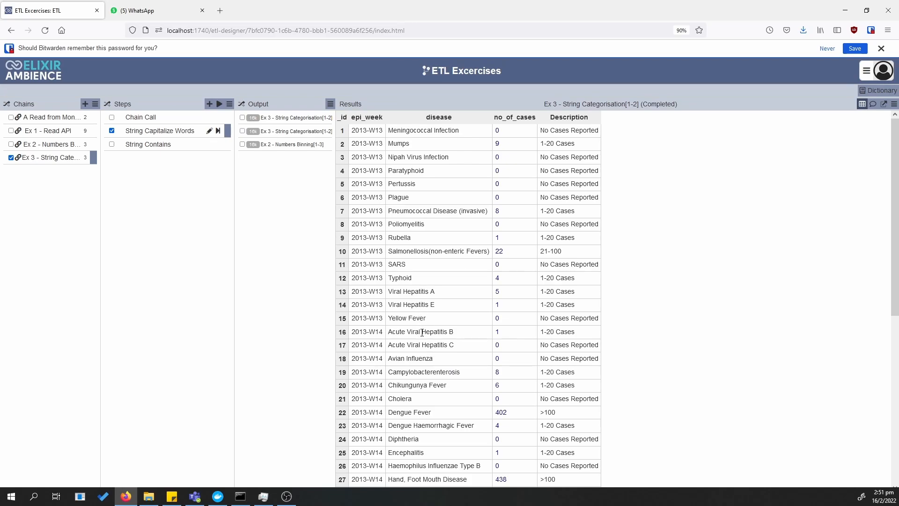
Examine the capitalized disease names and read the help notes for the String Capitalize Words step
drag(422, 332, 427, 331)
click(544, 314)
click(202, 134)
click(201, 133)
click(209, 130)
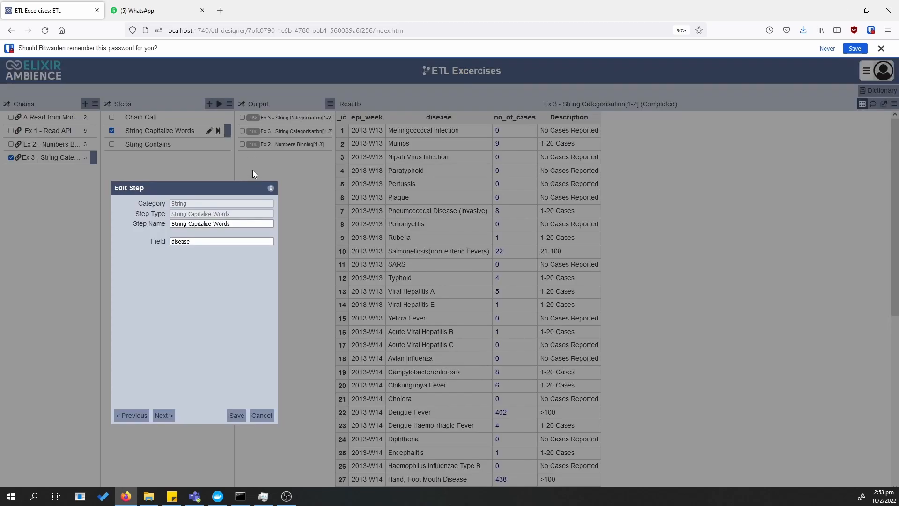
click(271, 187)
drag(444, 232, 455, 319)
drag(317, 305, 351, 320)
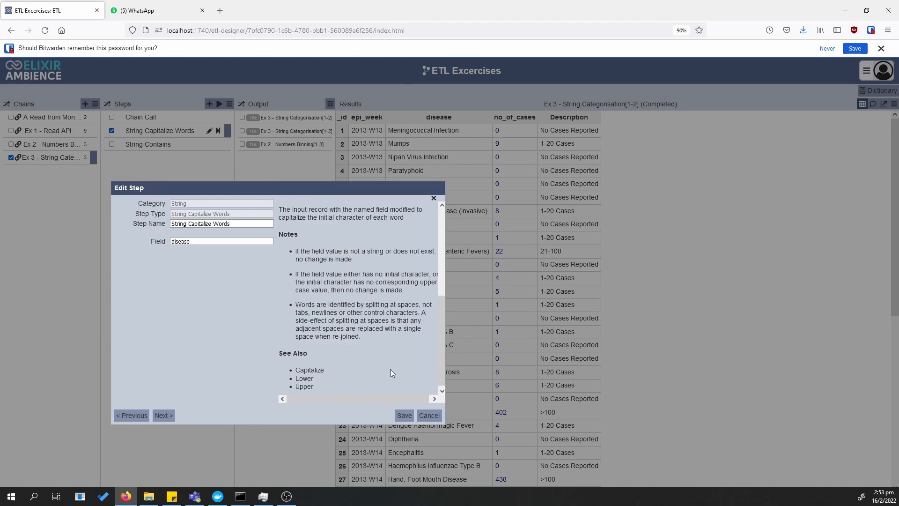
click(404, 415)
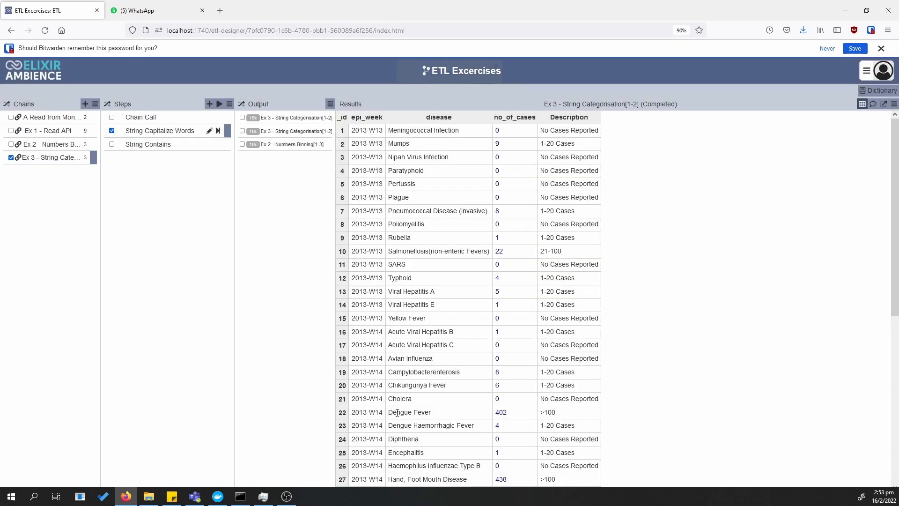
Run the chain up to the String Contains step and check the resultHep values of the Hepatitis rows
click(187, 144)
click(217, 144)
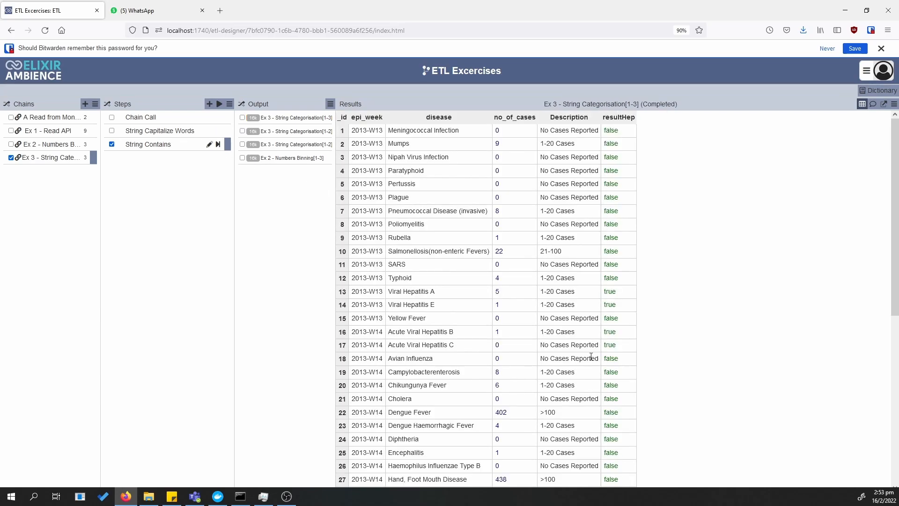
double_click(427, 332)
click(484, 337)
drag(424, 294, 470, 293)
click(755, 335)
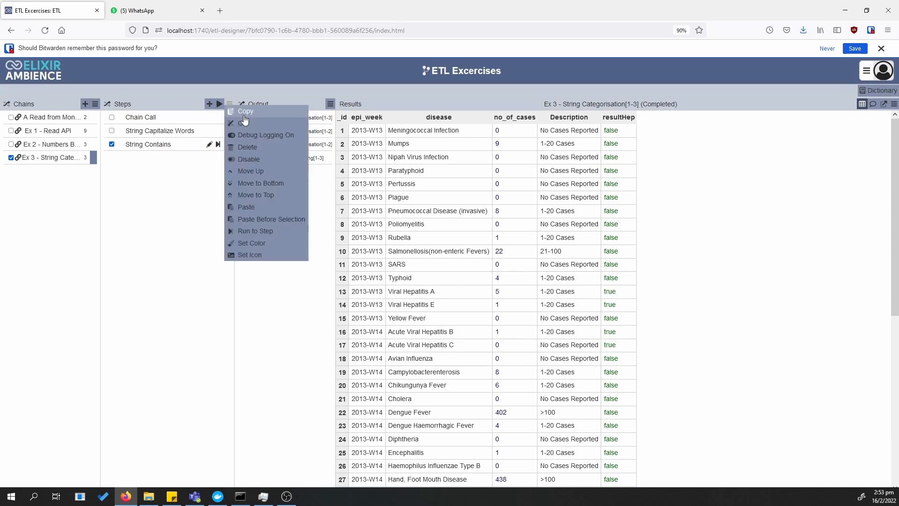
Copy the String Contains step and paste two duplicates of it into the Ex 3 chain
mouse_move(229, 103)
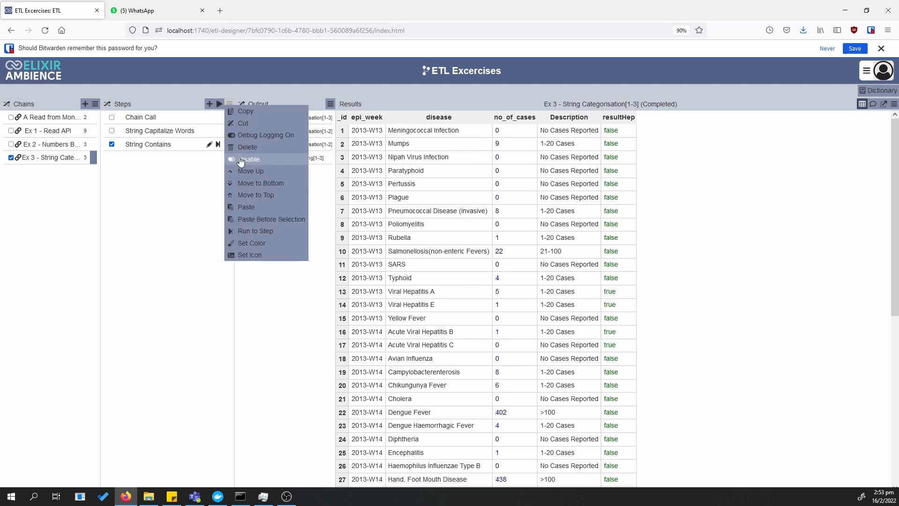
click(261, 209)
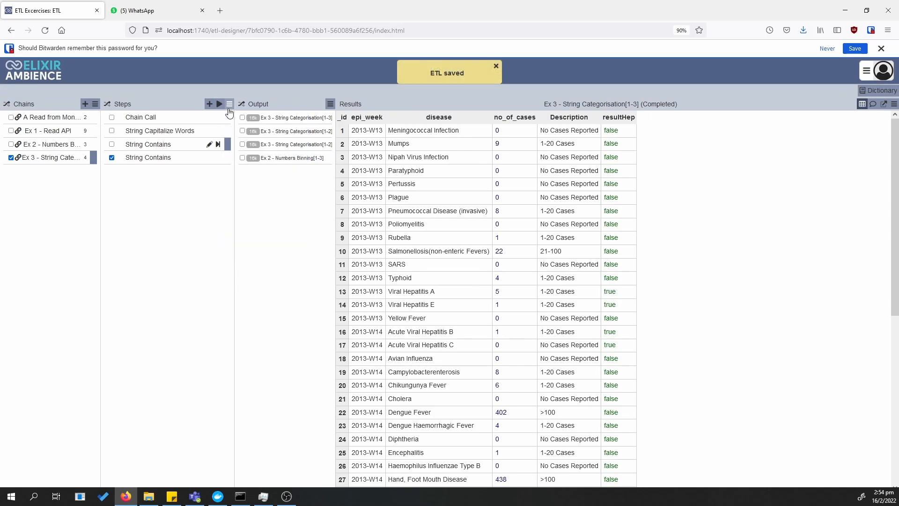
click(249, 206)
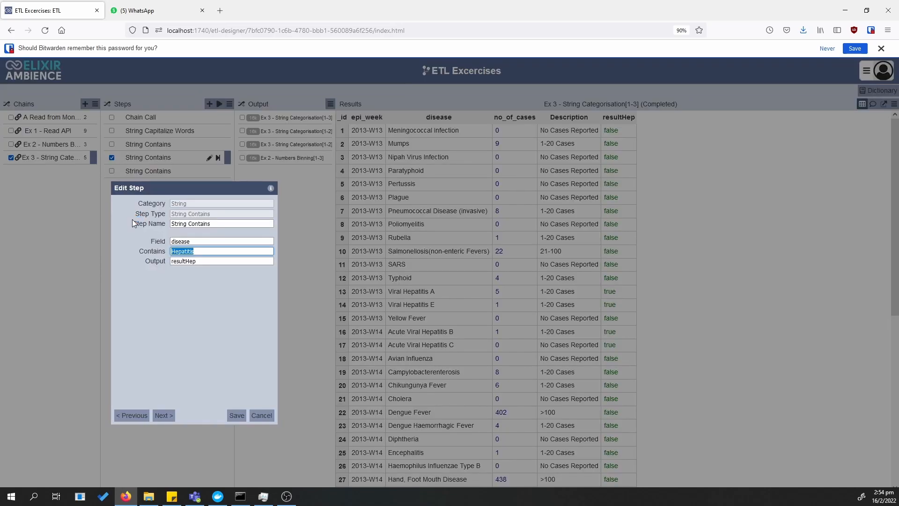
Set the first duplicated String Contains step to search for Dengue with output resultDengue, and go on to the next step's settings
text(Dengue)
click(197, 261)
drag(196, 261, 184, 261)
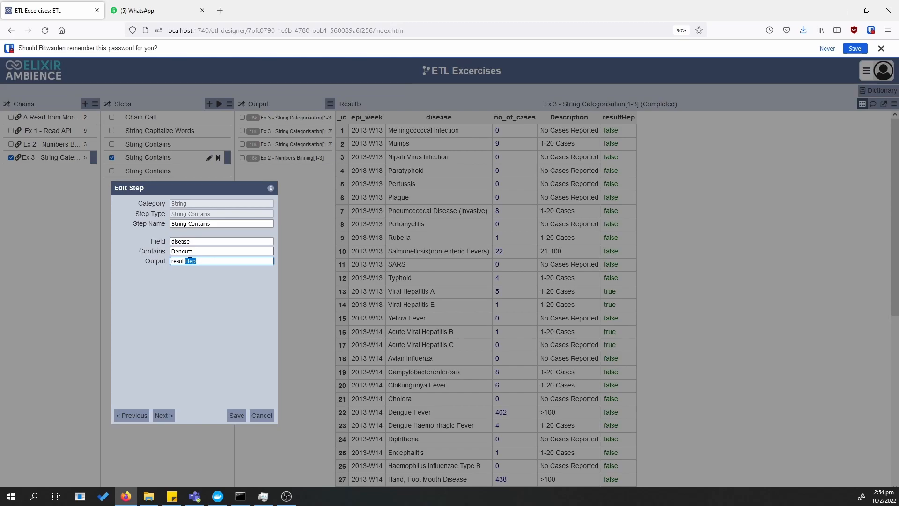
text(Dengue)
click(166, 420)
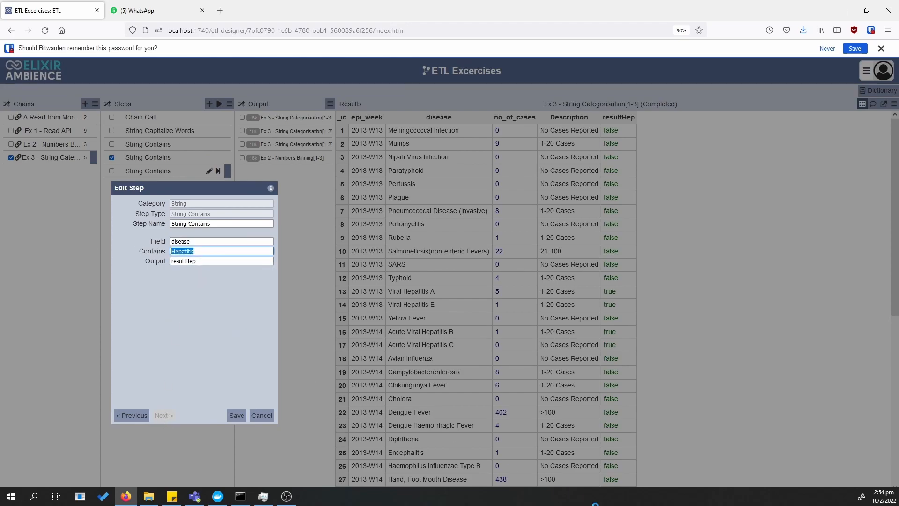
Set the last String Contains step to search for "Hand, Foot" with output resultHFMD, and run the chain through it
text(Hand, Foot)
drag(201, 261, 189, 266)
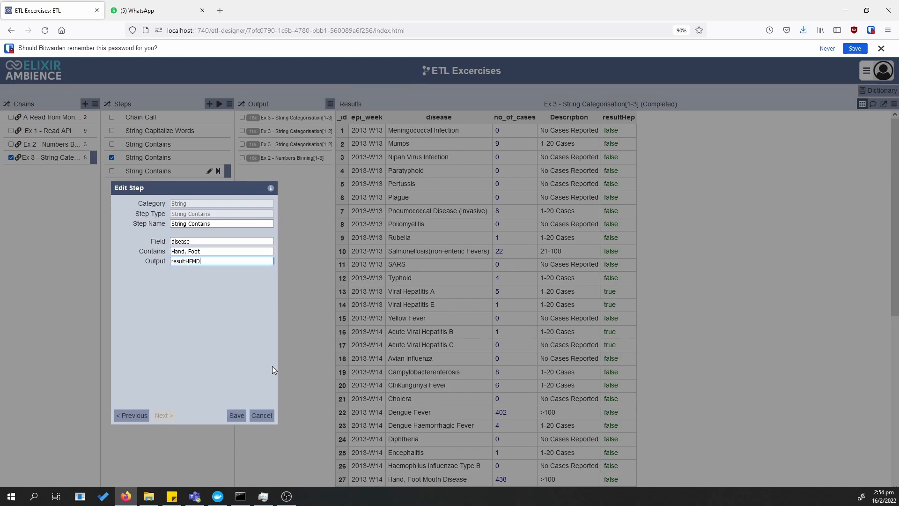
click(236, 416)
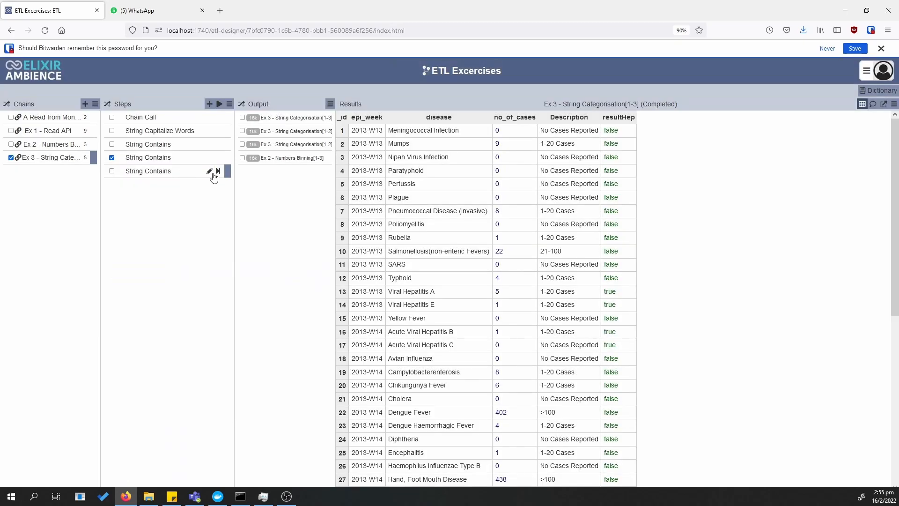
click(218, 172)
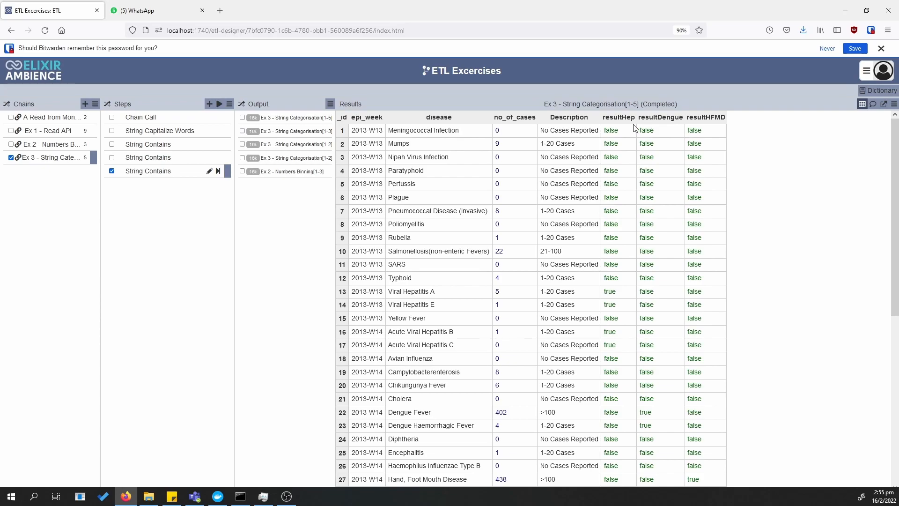
Add a Boolean Or step to the end of the Ex 3 - String Categorisation chain
click(210, 104)
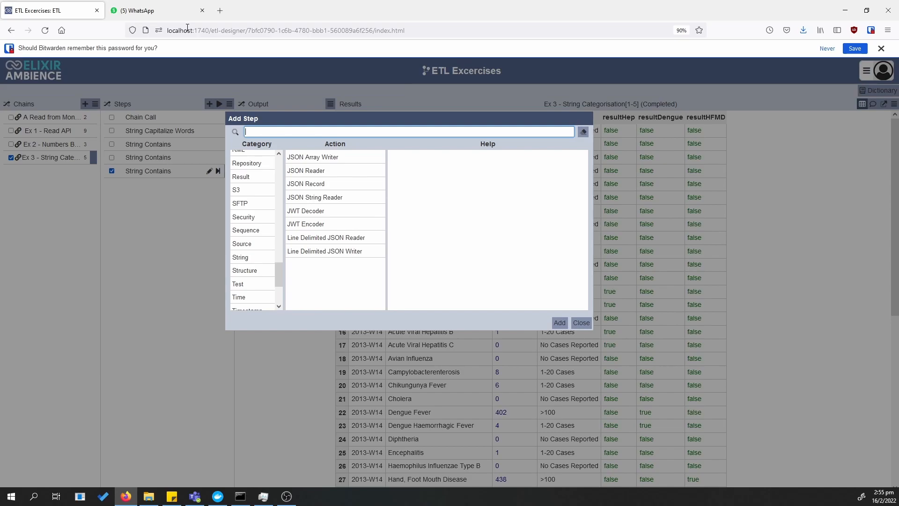
text(Or)
scroll(257, 209, up, 7)
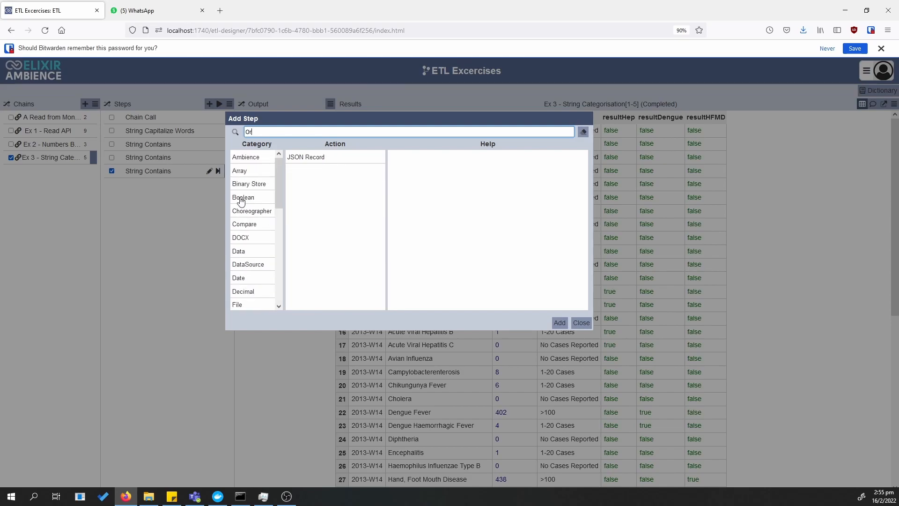
click(241, 201)
click(317, 159)
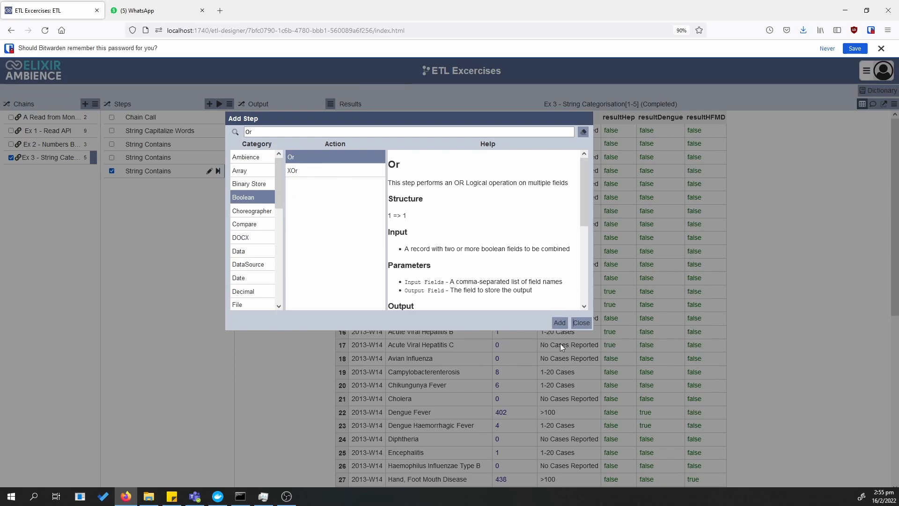
click(560, 323)
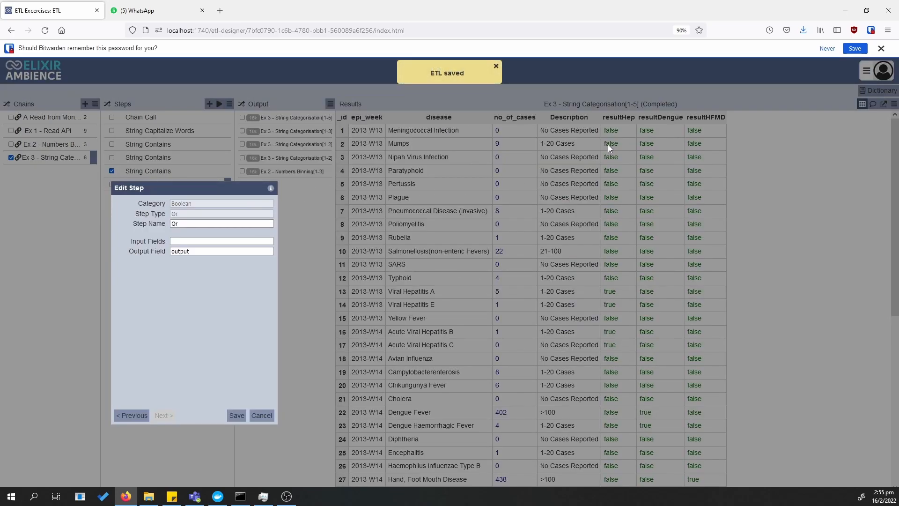
Set the Or step's input fields to resultHep, resultDengue, resultHFMD, and run the chain through that step
click(180, 242)
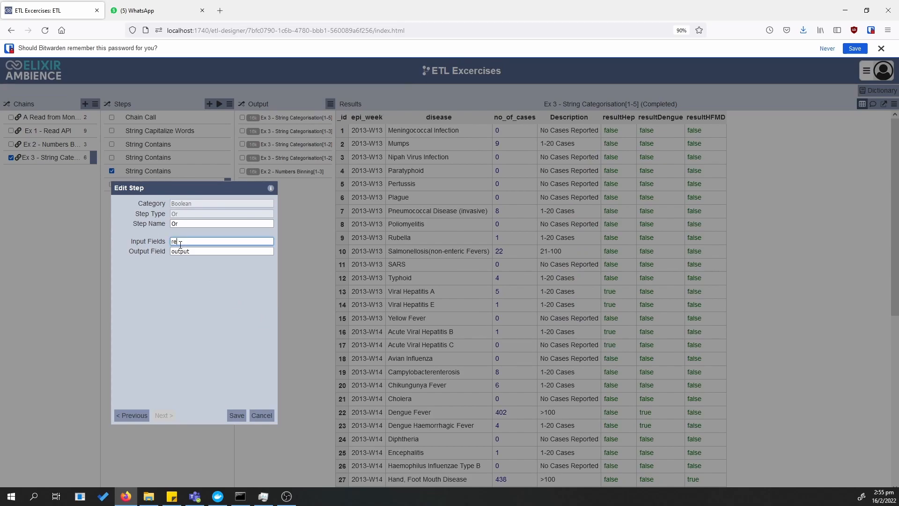
text(resultHep, resultDengue, resultHFMD)
click(203, 331)
click(236, 415)
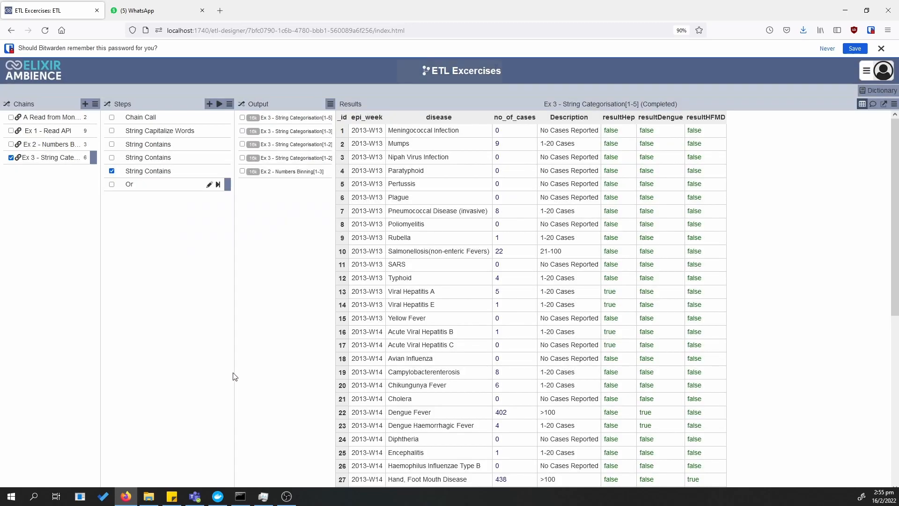
click(217, 188)
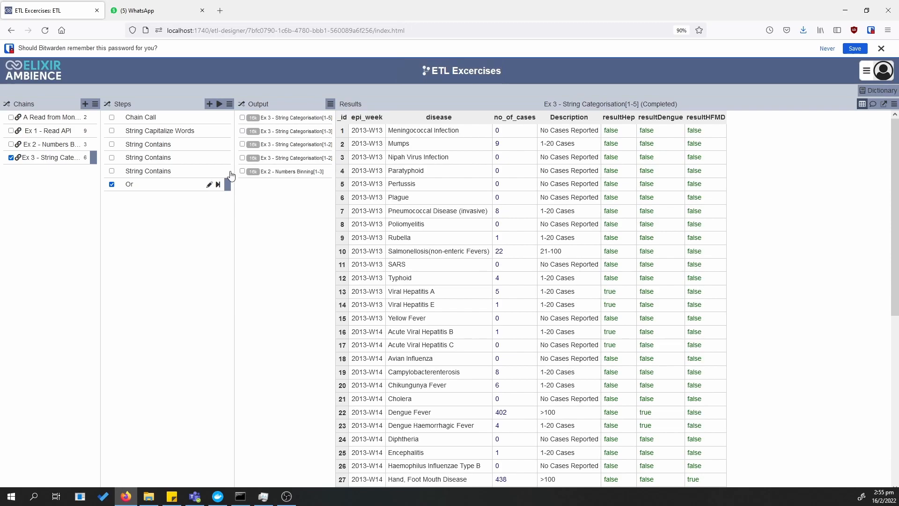
click(217, 186)
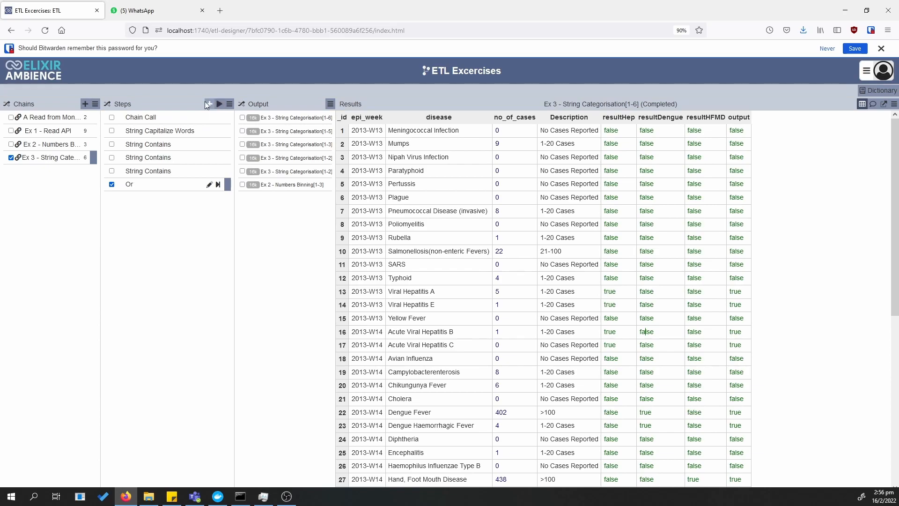
Create a blank chain named "Ex 3- Dengue"
click(84, 103)
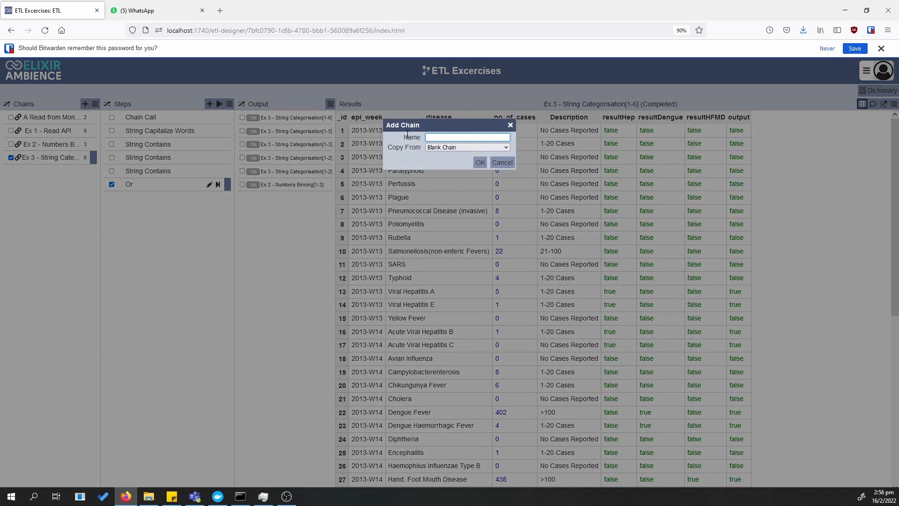
text(Ex 3- Dengue)
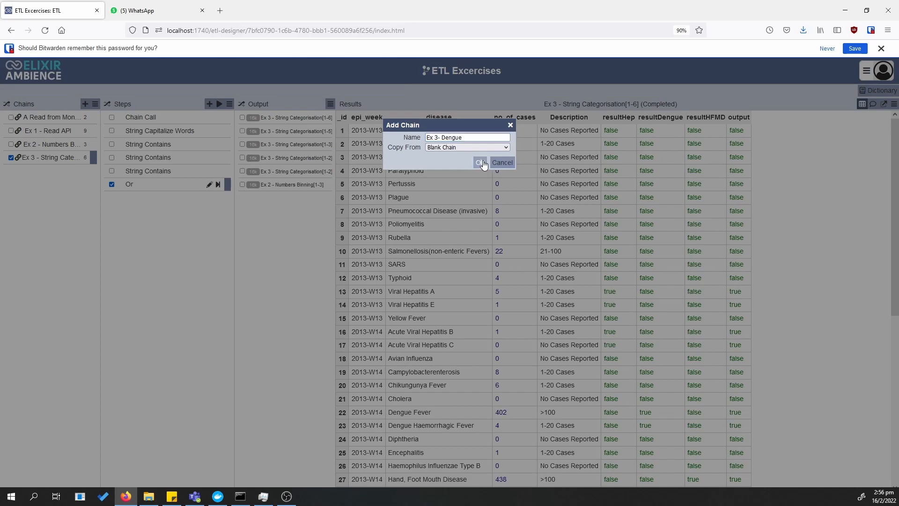
click(480, 162)
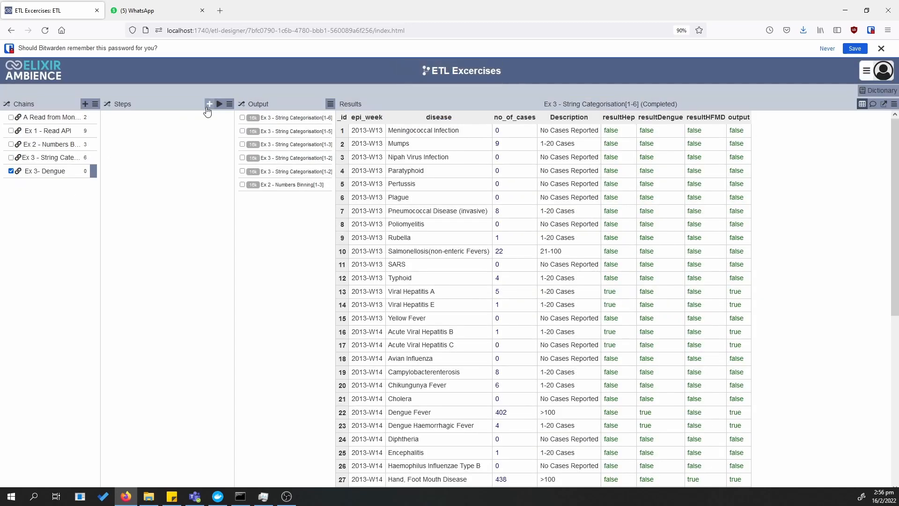
Add a JSON Record step to the Ex 3- Dengue chain containing "diseaseType" : "Dengue"
click(209, 104)
click(316, 183)
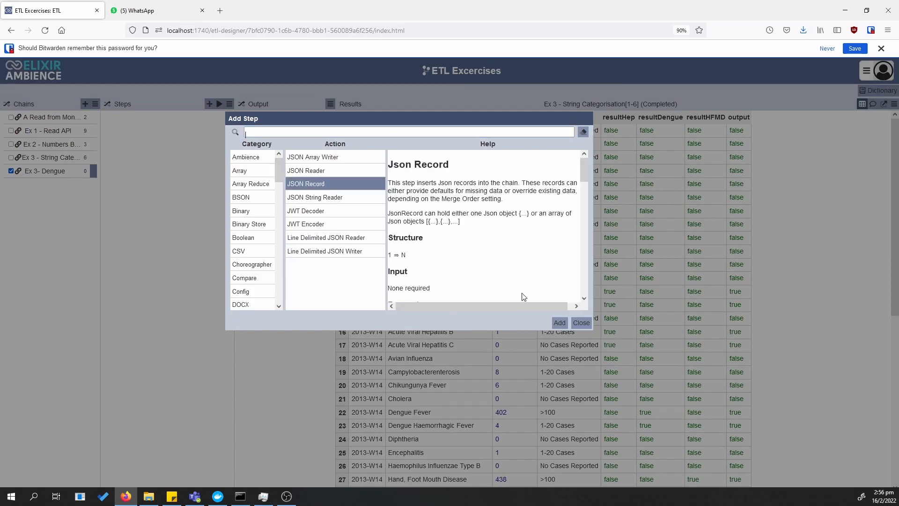
click(559, 322)
click(197, 270)
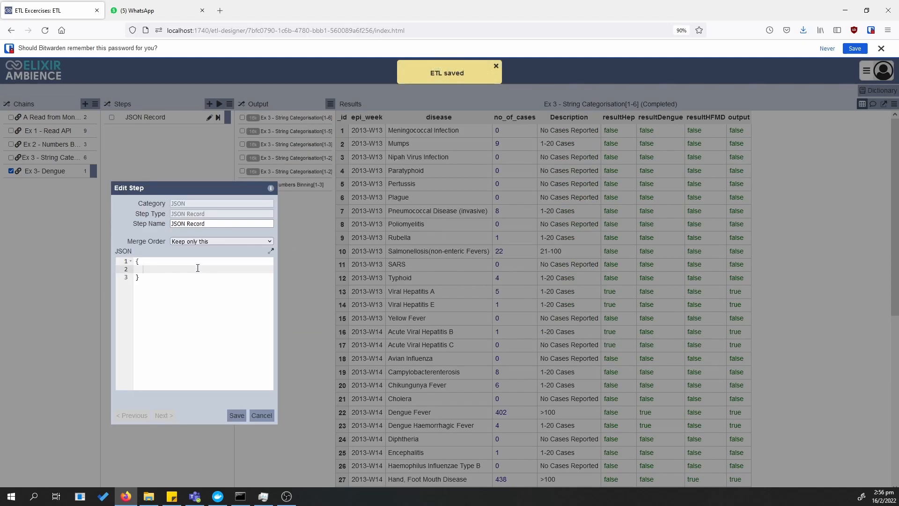
text("disea)
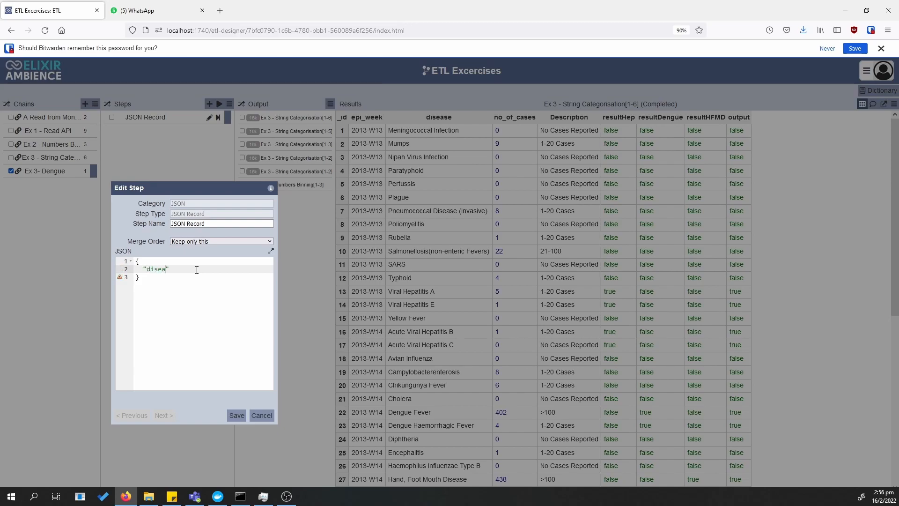
text(seType" : "Dengu)
click(236, 415)
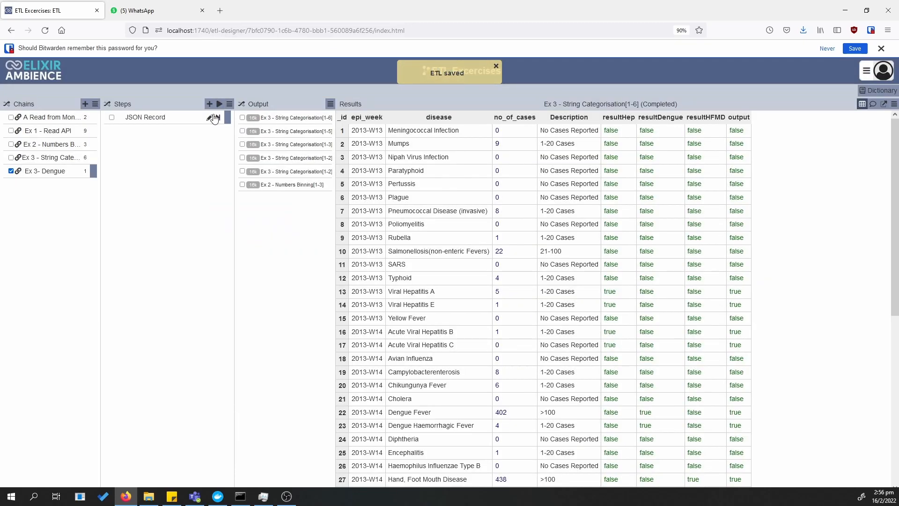
Set the JSON Record step's merge order to "This overrides upstream" and run the step
click(209, 117)
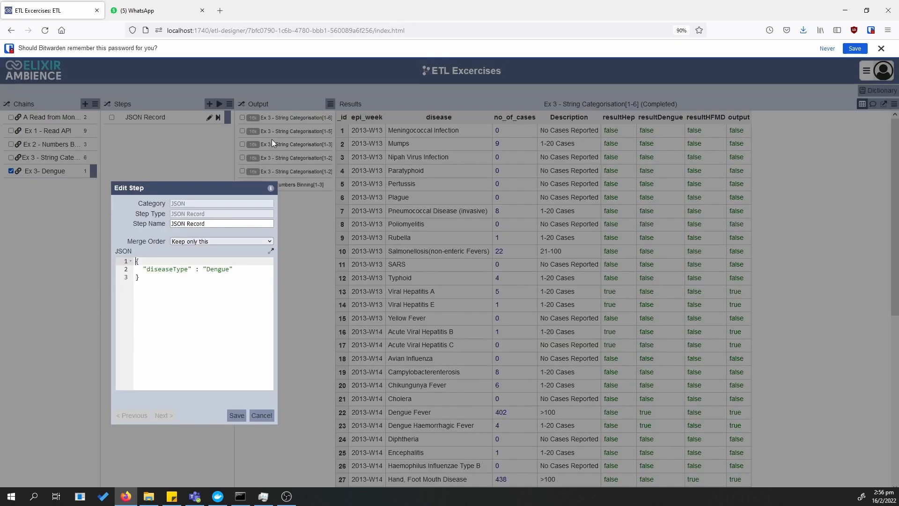
click(205, 242)
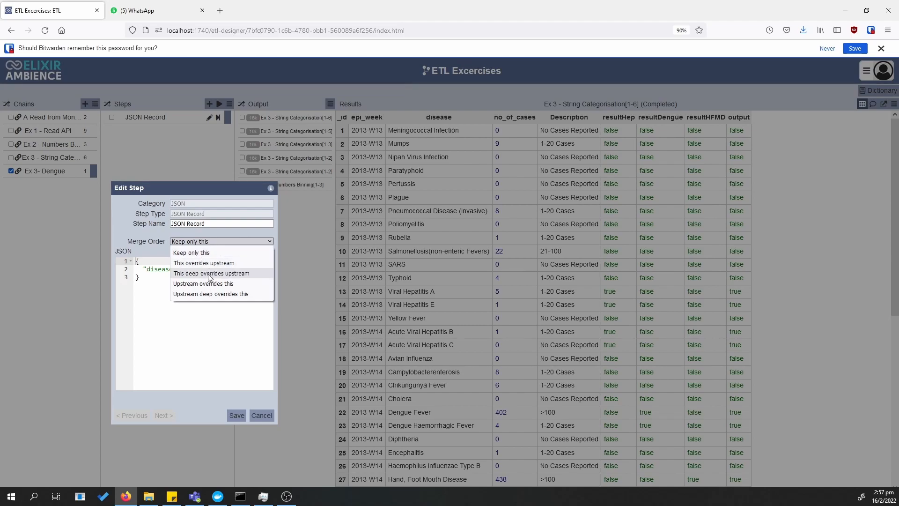
click(204, 263)
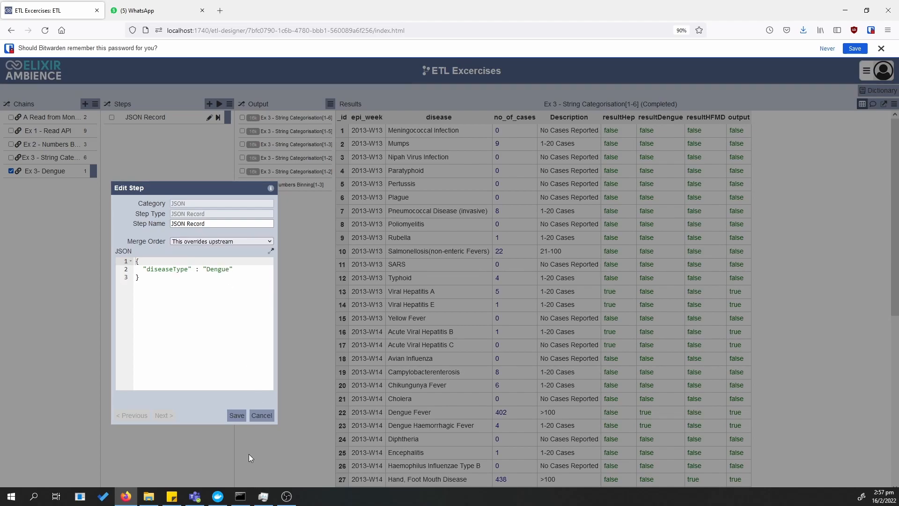
click(230, 415)
click(218, 118)
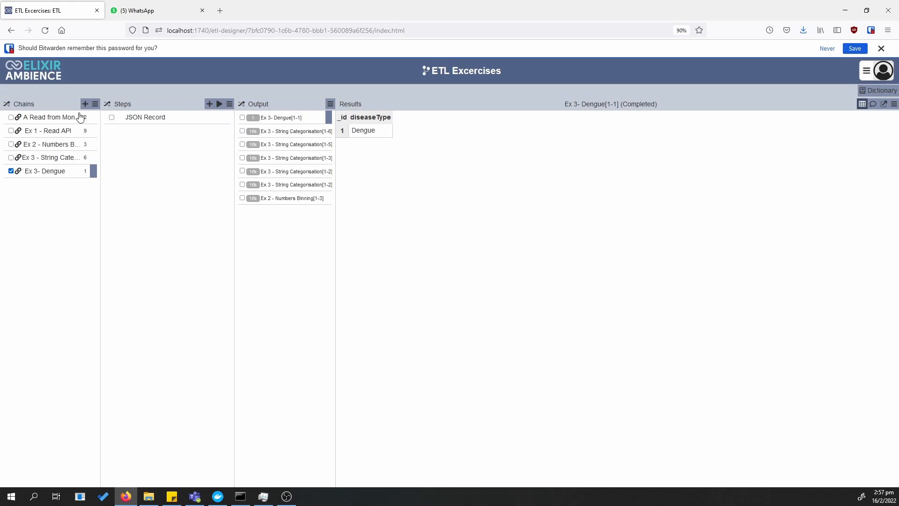
Copy the Ex 3- Dengue chain and paste three duplicates of it
click(95, 103)
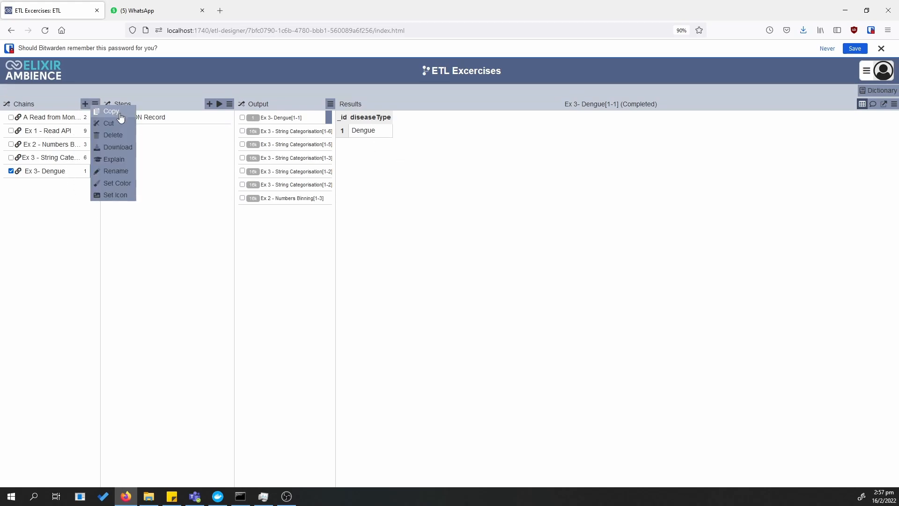
click(121, 117)
click(96, 104)
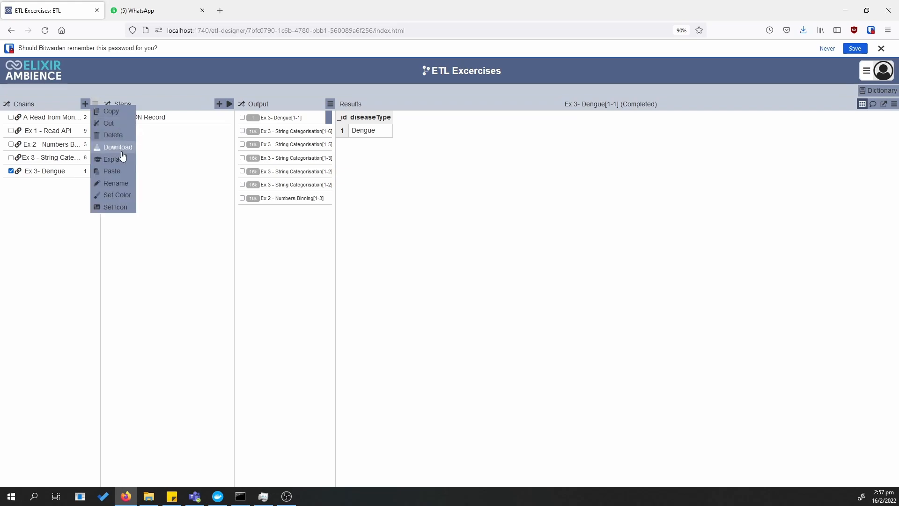
click(122, 176)
click(96, 104)
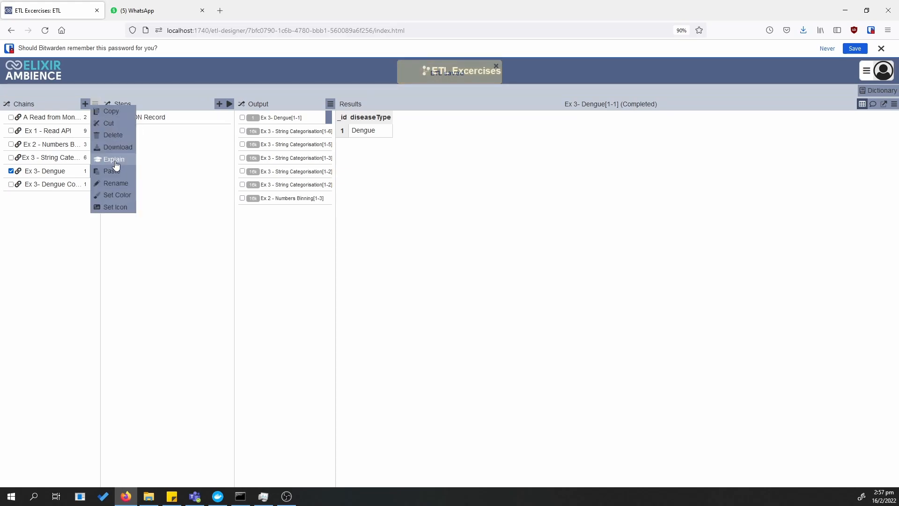
click(117, 180)
click(96, 104)
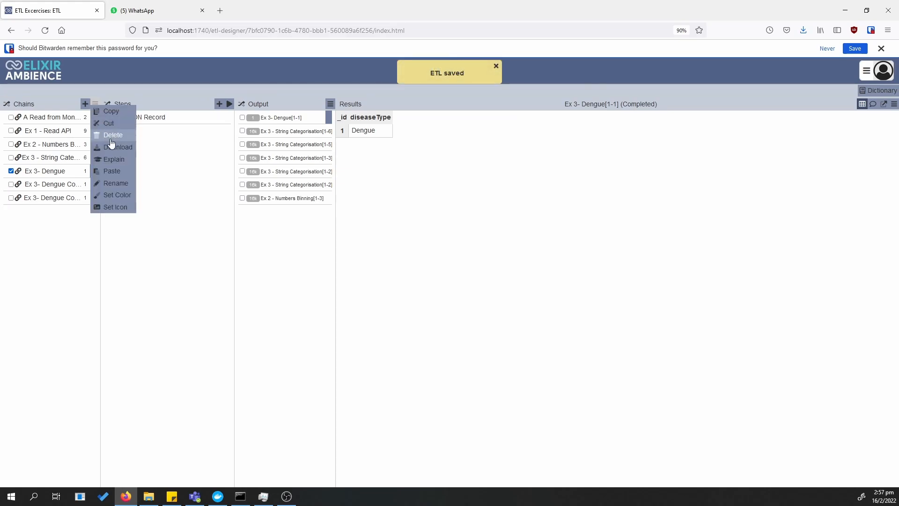
click(115, 175)
Rename the first duplicate of the Dengue chain as "Ex 3- HFMD"
click(87, 188)
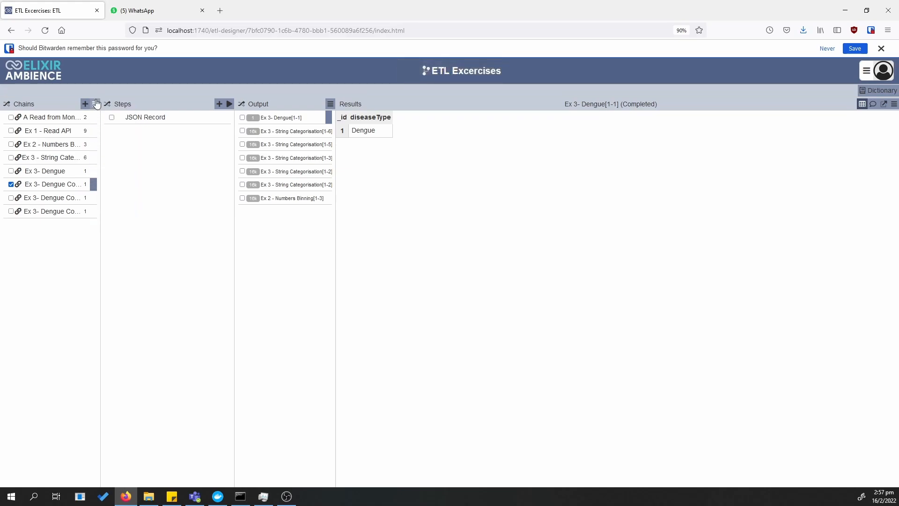
click(96, 104)
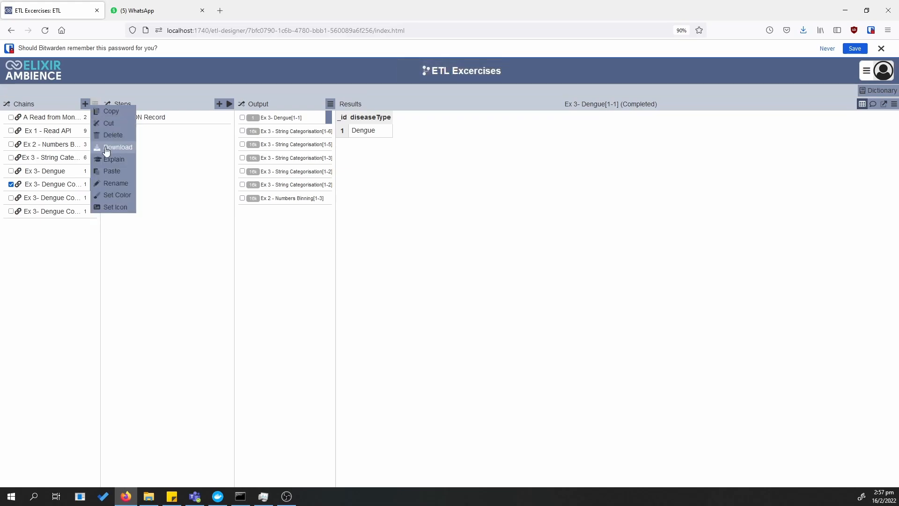
click(115, 183)
drag(471, 137, 433, 144)
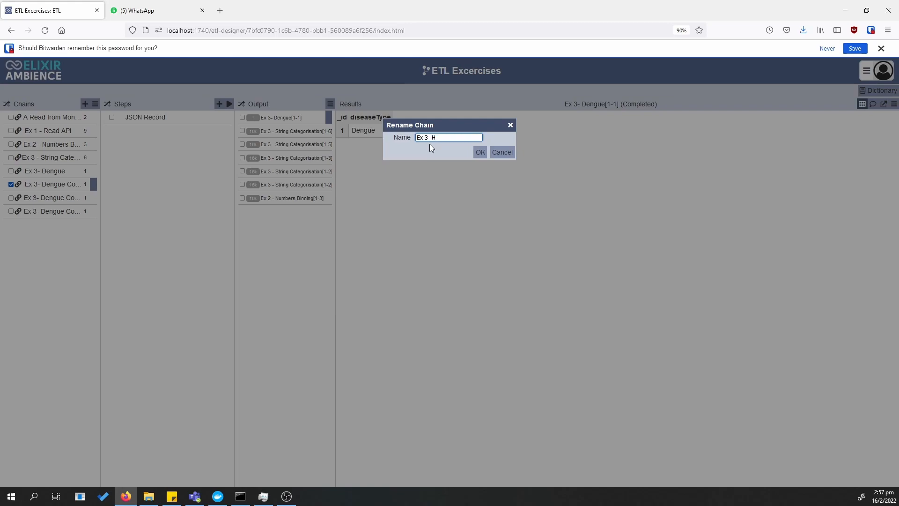
text(D)
click(480, 151)
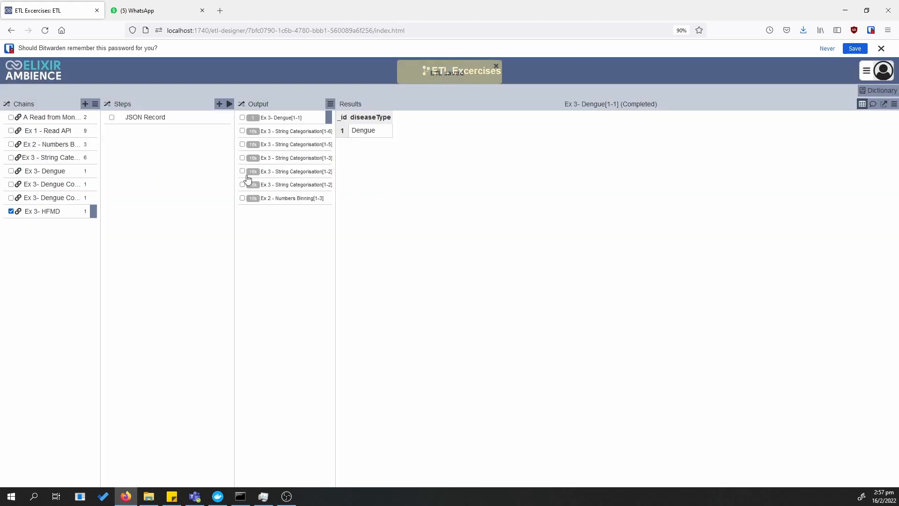
Rename the Ex 3- Dengue Copy 2 chain as "Ex 3- Others"
click(54, 186)
click(95, 104)
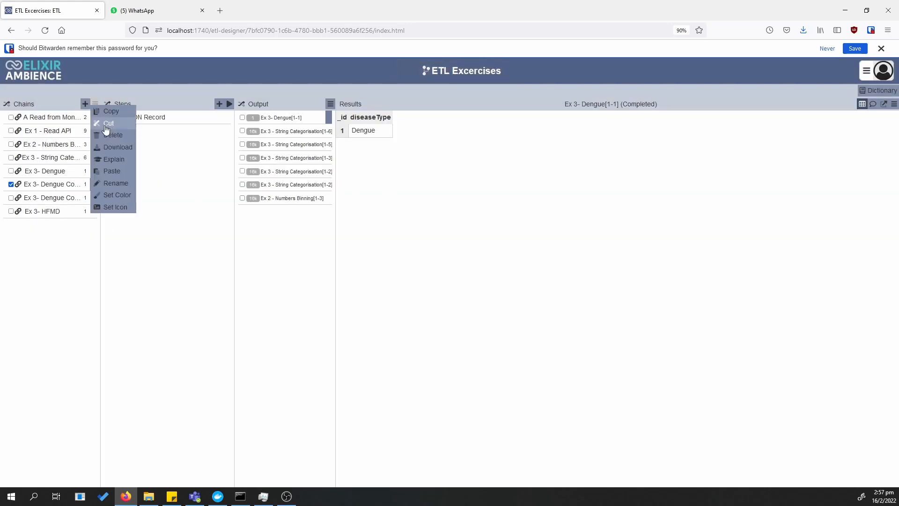
click(112, 183)
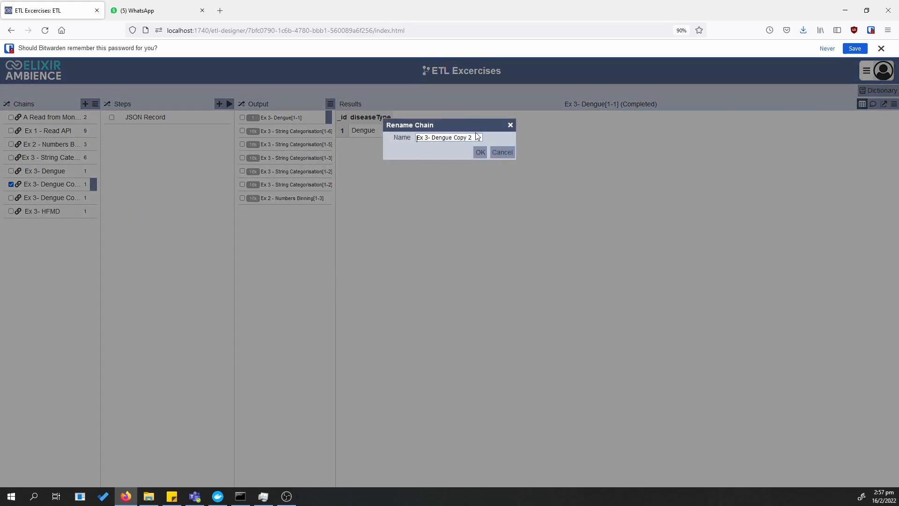
drag(482, 137, 433, 140)
text(Others)
click(487, 152)
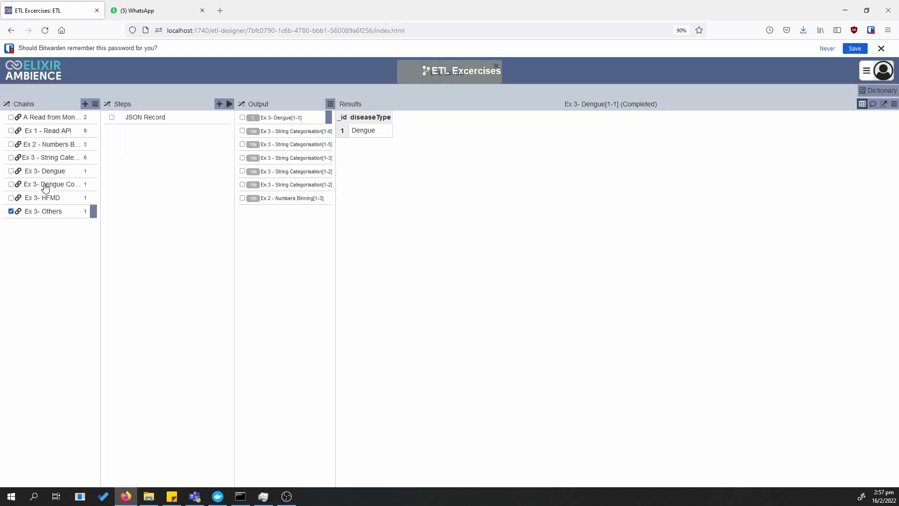
Rename the remaining duplicate of the Dengue chain as "Ex 3- Hepatitis"
click(95, 104)
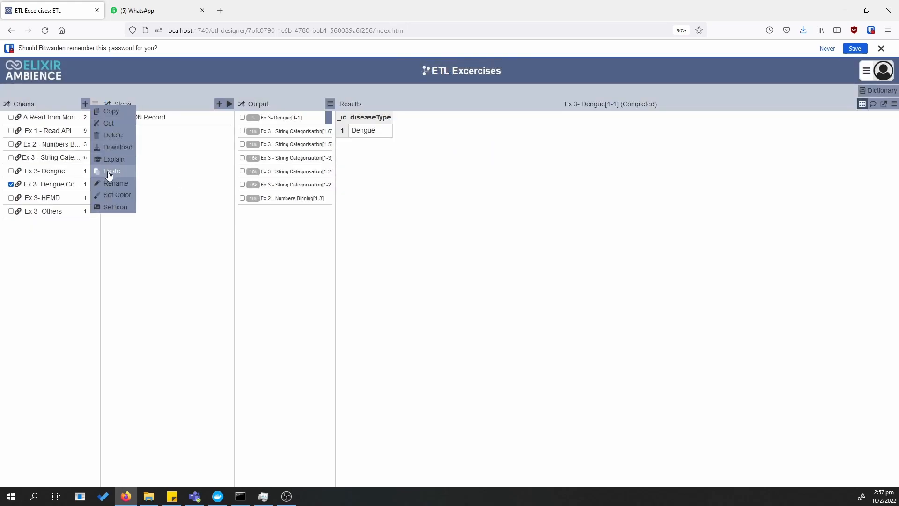
click(109, 186)
drag(471, 140, 431, 142)
text(Hepatitis)
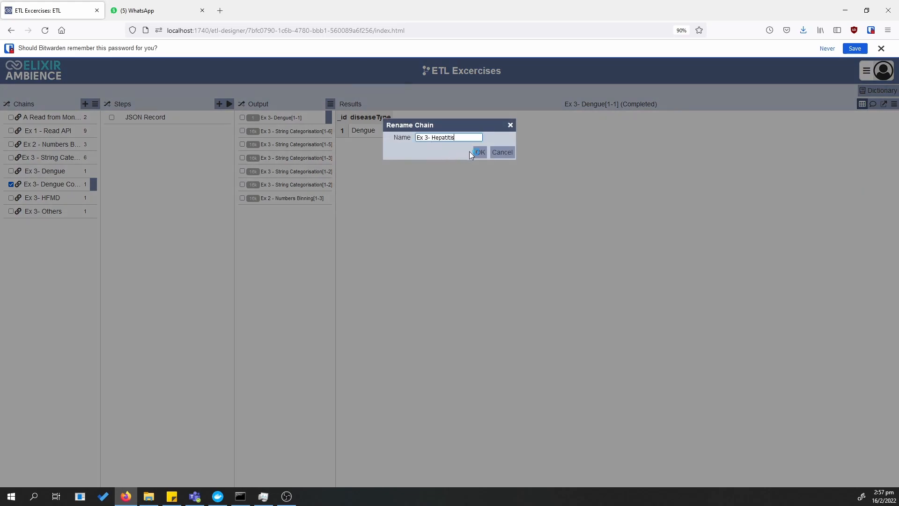
click(480, 152)
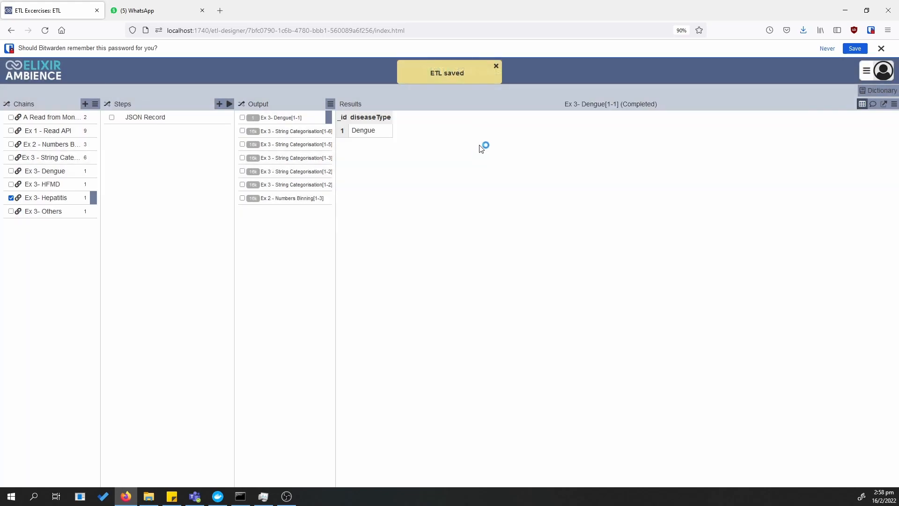
Set diseaseType to "Hand, Foot, Mouth Disease" in the JSON Record step of the Ex 3- HFMD chain and save it
click(44, 184)
click(208, 117)
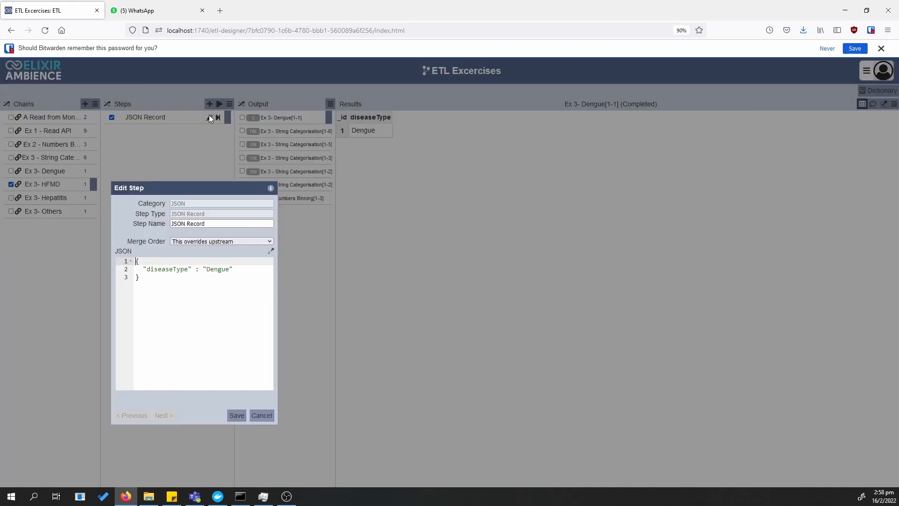
double_click(210, 274)
key(ctrl+v)
click(235, 415)
Set diseaseType to "Hepatitis" in the JSON Record step of the Ex 3- Hepatitis chain and save it
click(69, 197)
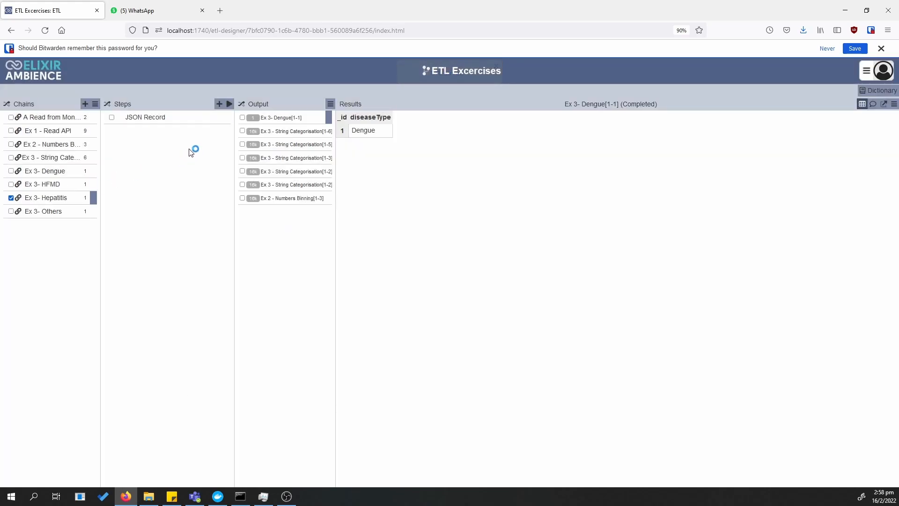
click(210, 117)
double_click(211, 270)
key(ctrl+v)
click(238, 418)
Set diseaseType to "Other" in the JSON Record step of the Ex 3- Others chain and save it
click(40, 211)
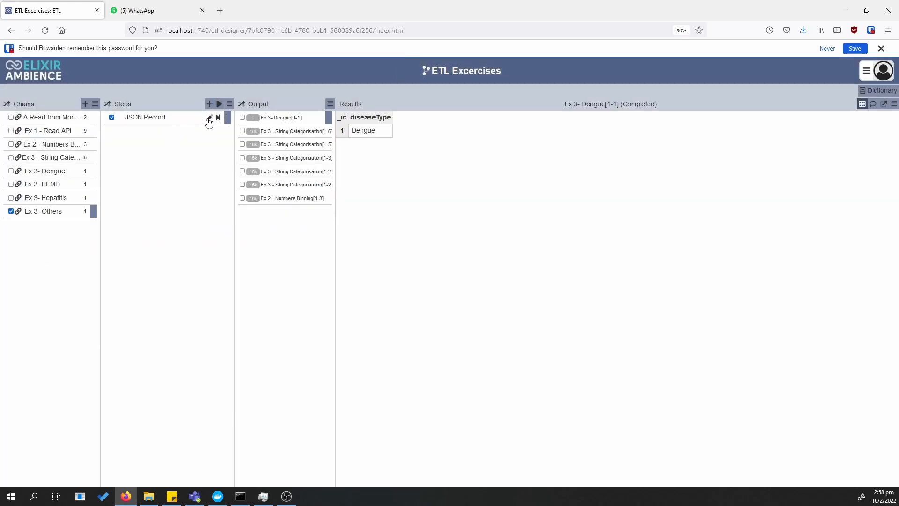
click(209, 118)
double_click(213, 271)
text(Other)
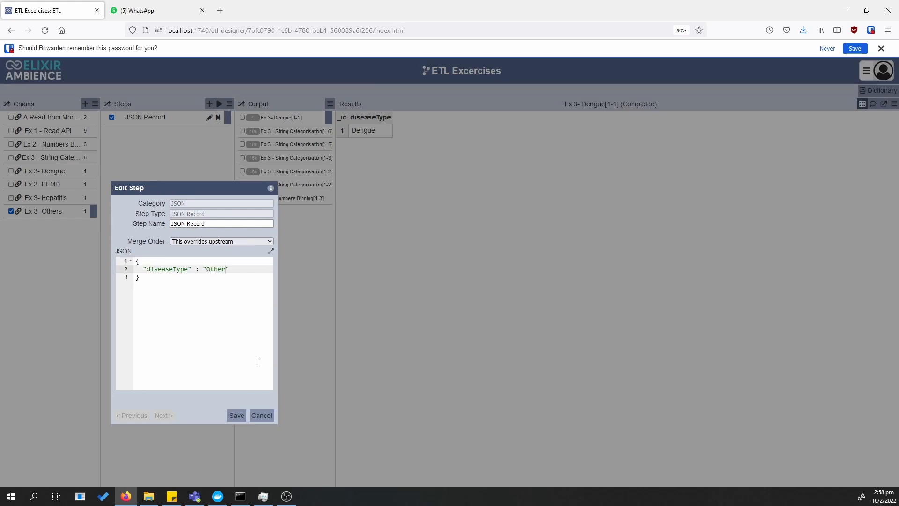
click(238, 414)
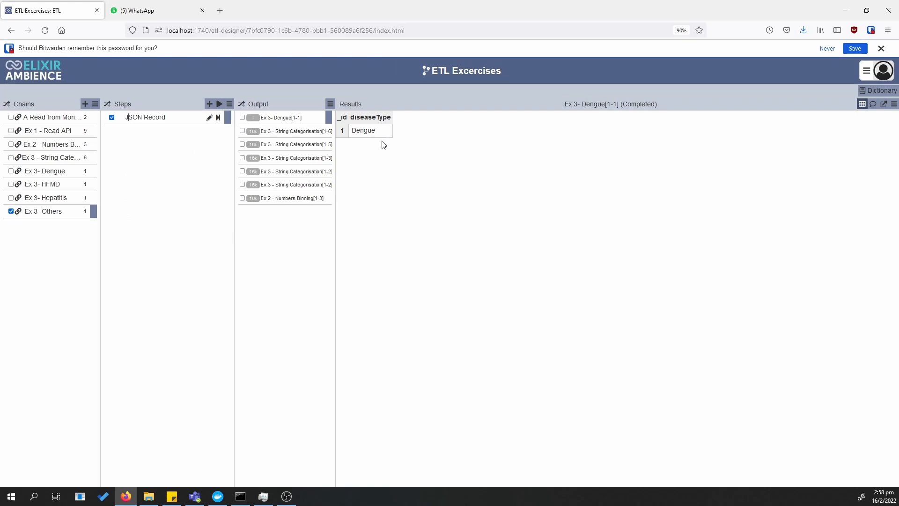
Add four Chain If steps after the Or step in the Ex 3 - String Categorisation chain
click(65, 158)
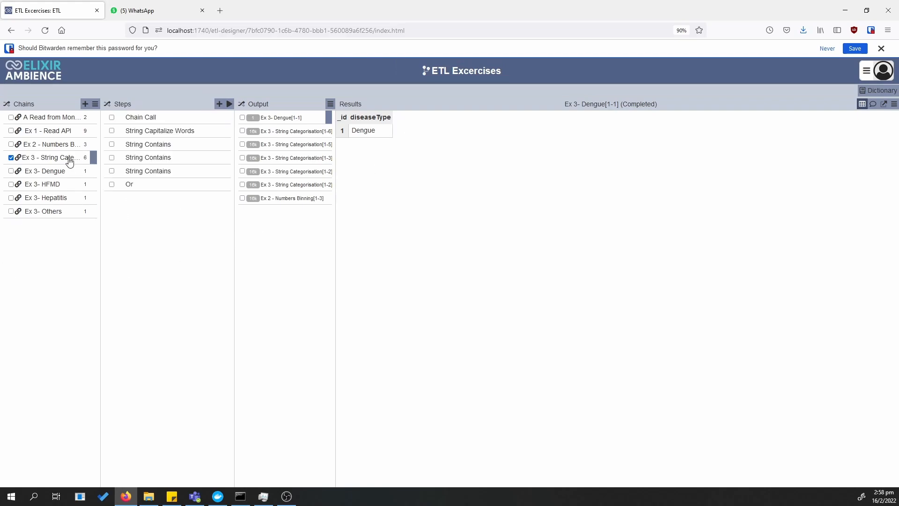
click(36, 145)
click(61, 159)
click(182, 186)
click(211, 107)
text(chain)
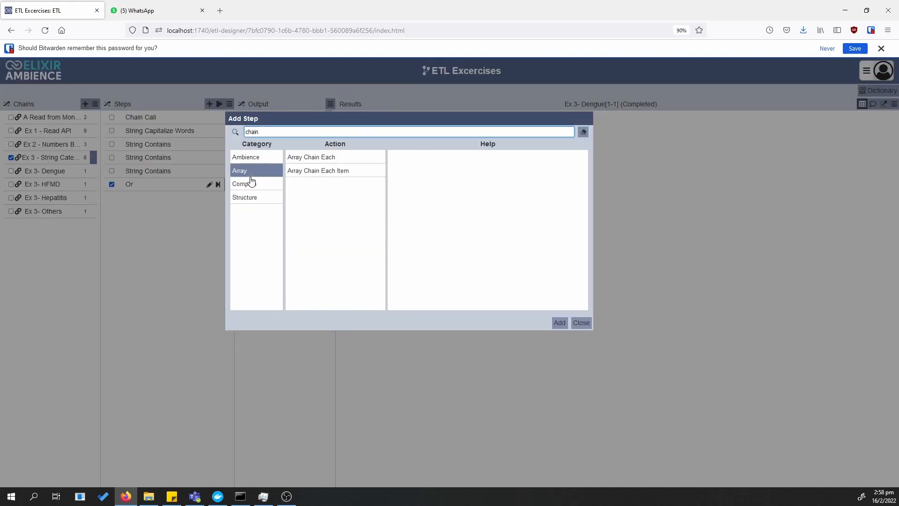
click(274, 199)
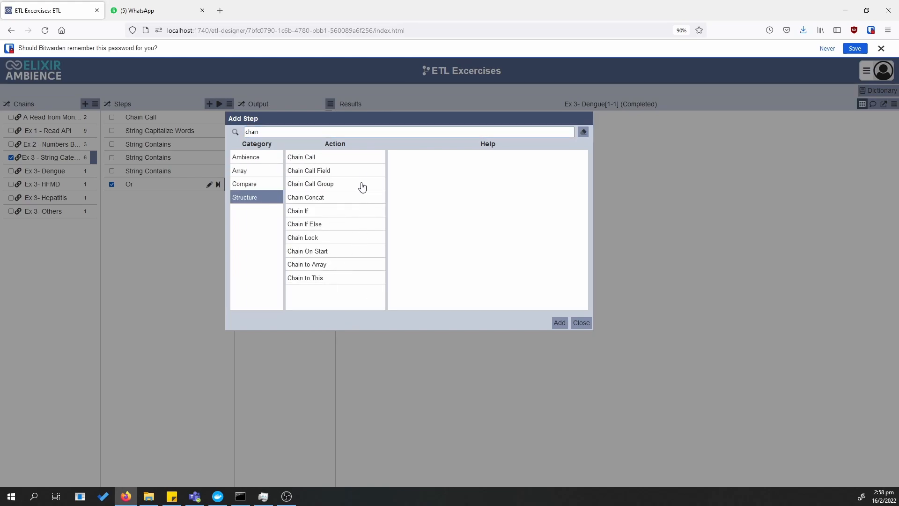
click(345, 213)
click(558, 322)
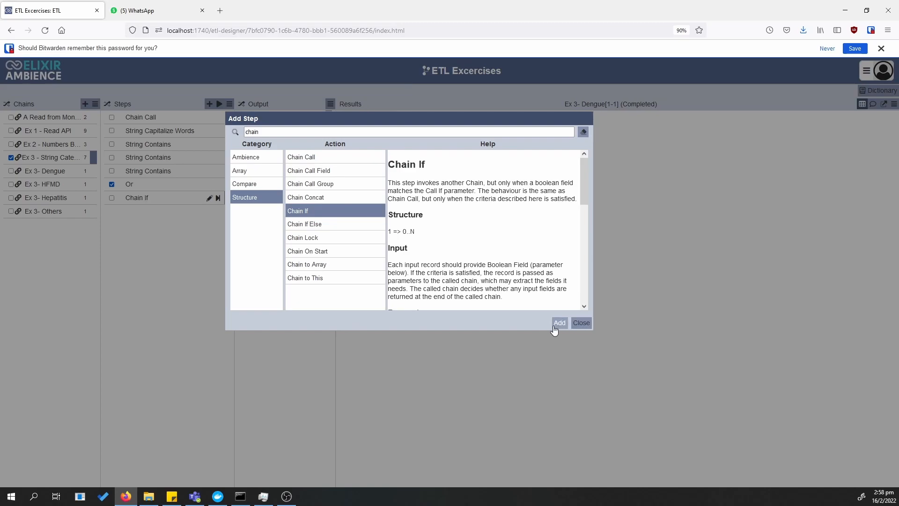
double_click(554, 328)
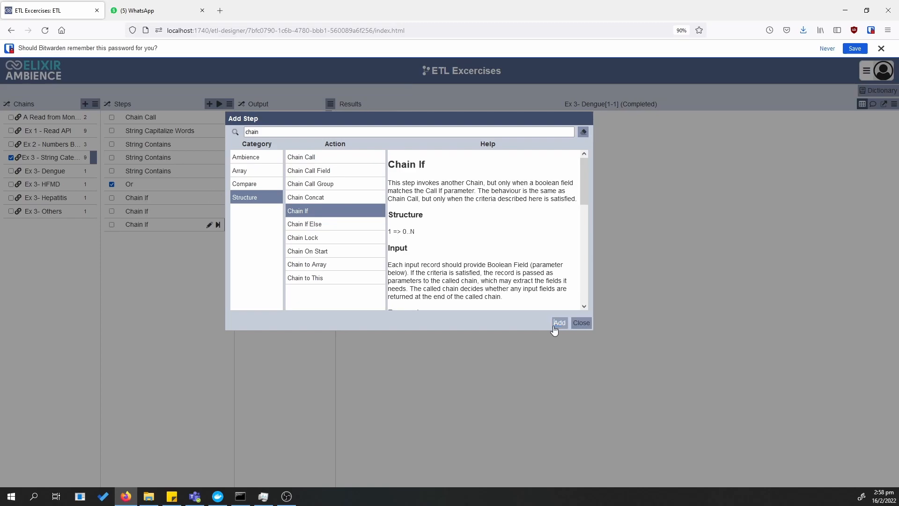
click(580, 322)
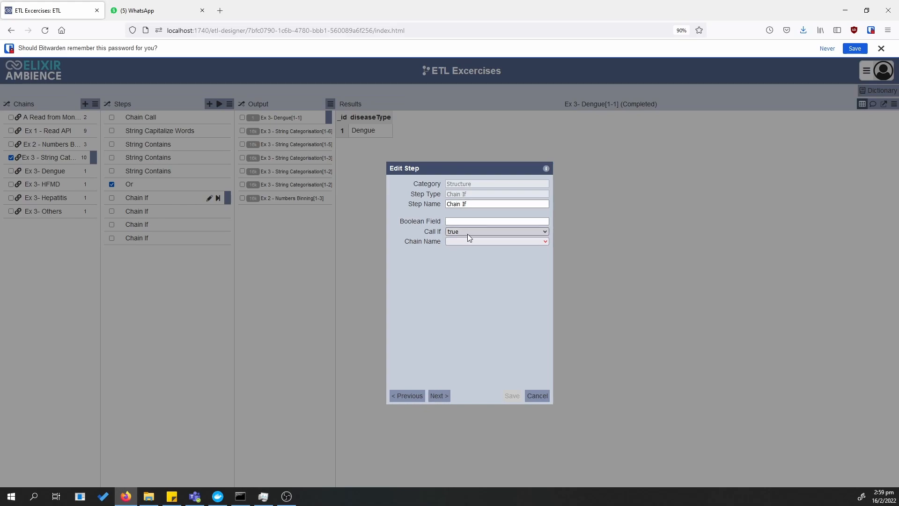
Configure the first Chain If step with Boolean Field resultDengue and Chain Name Ex 3- Dengue, and save it
click(468, 221)
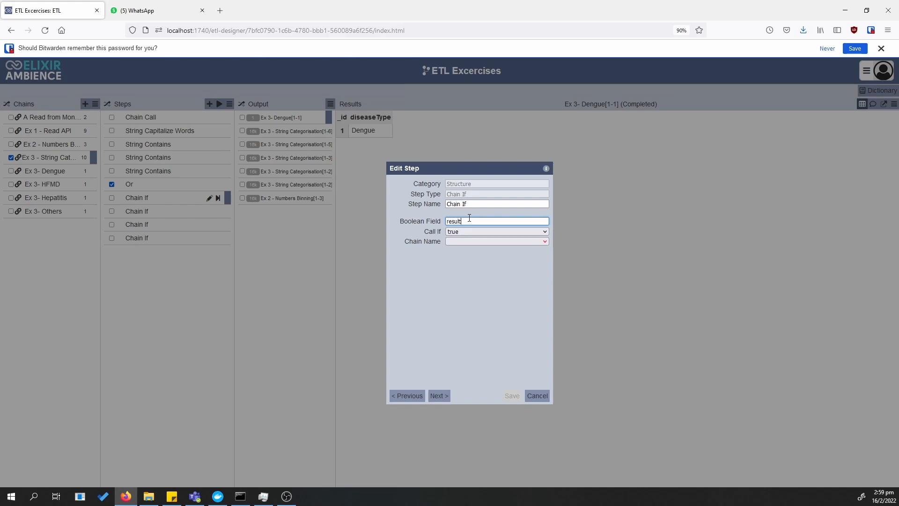
key(BackSpace)
text(Dengue)
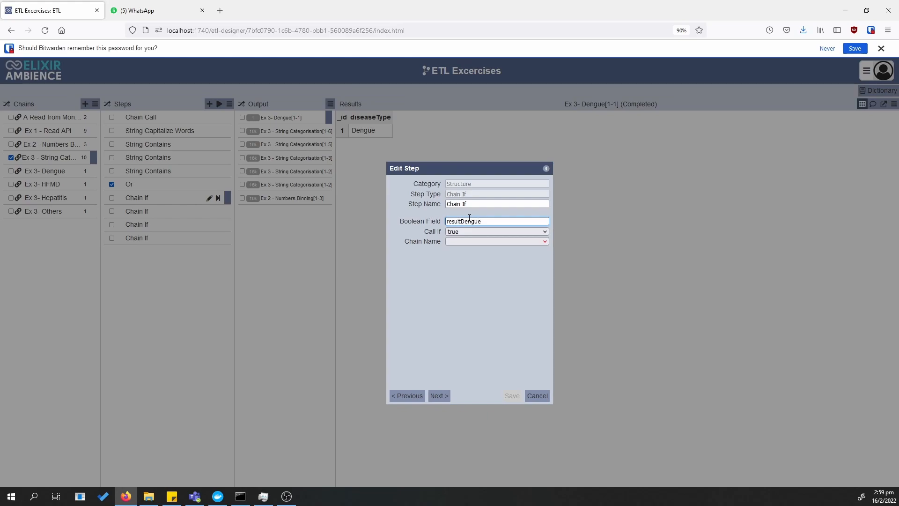
click(465, 241)
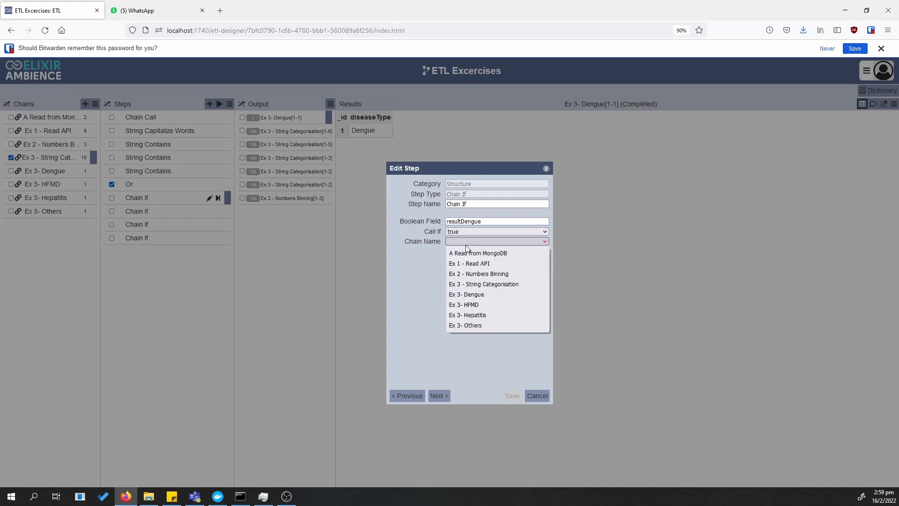
click(477, 295)
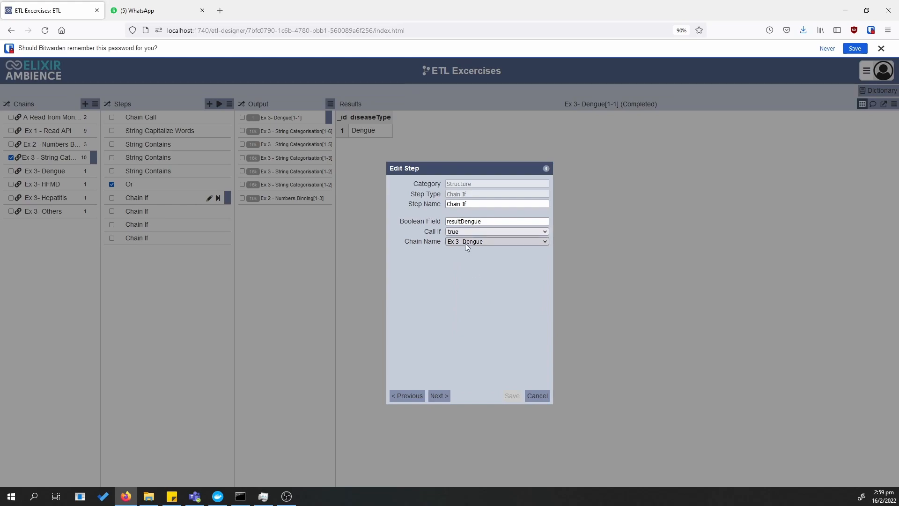
click(439, 396)
click(439, 396)
click(438, 396)
click(512, 395)
Run the chain up to the first Chain If step and check the diseaseType values in the results
click(190, 199)
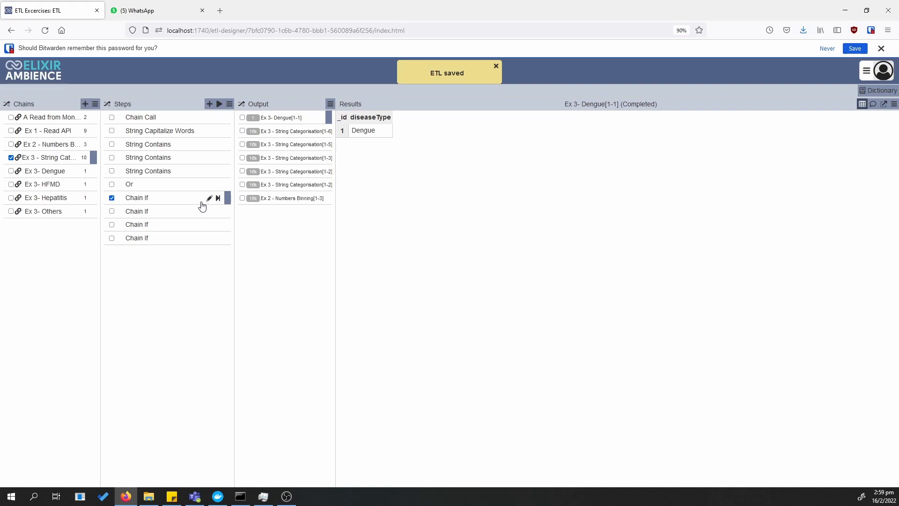
click(218, 198)
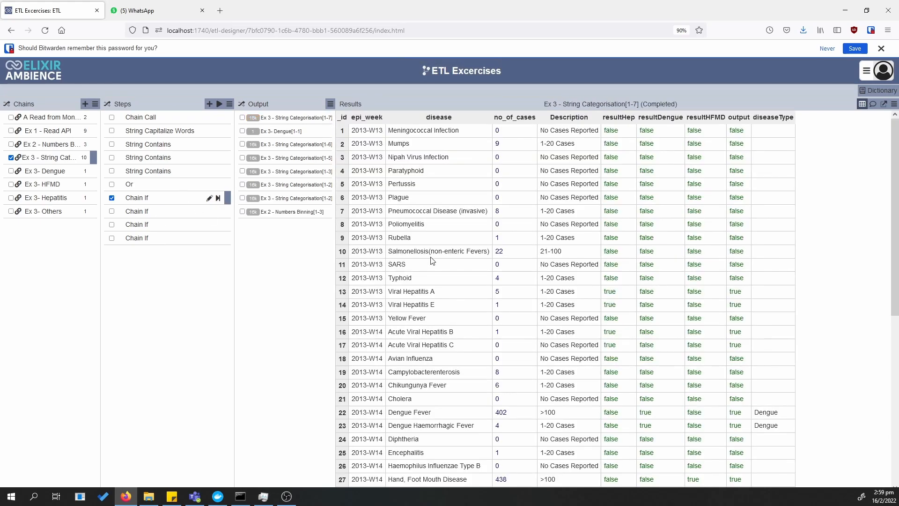
scroll(421, 407, down, 3)
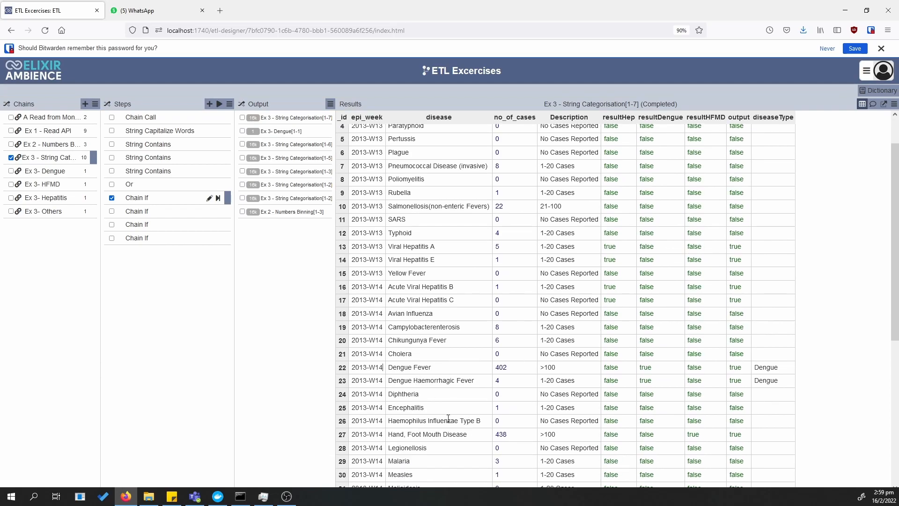
scroll(447, 414, down, 10)
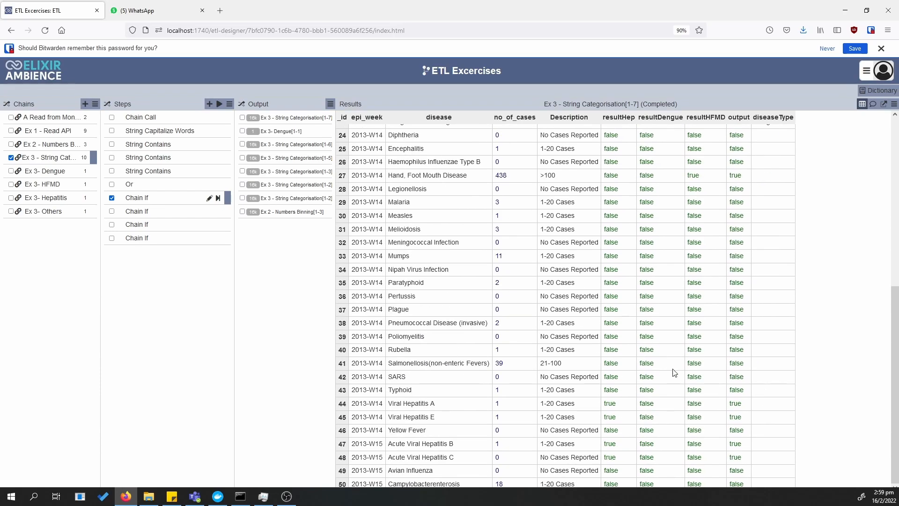
scroll(543, 398, up, 12)
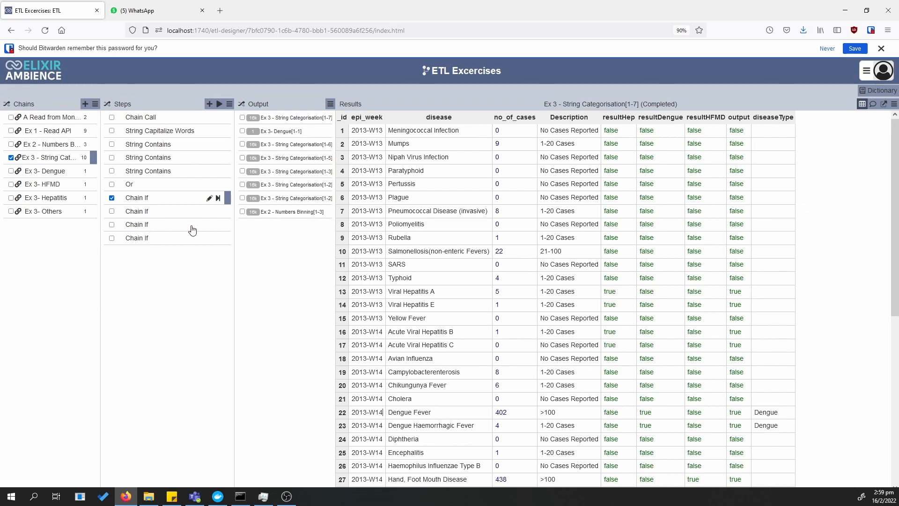
Configure the second Chain If step with Boolean Field resultHep and Chain Name Ex 3- Hepatitis, and save it
click(208, 215)
click(208, 213)
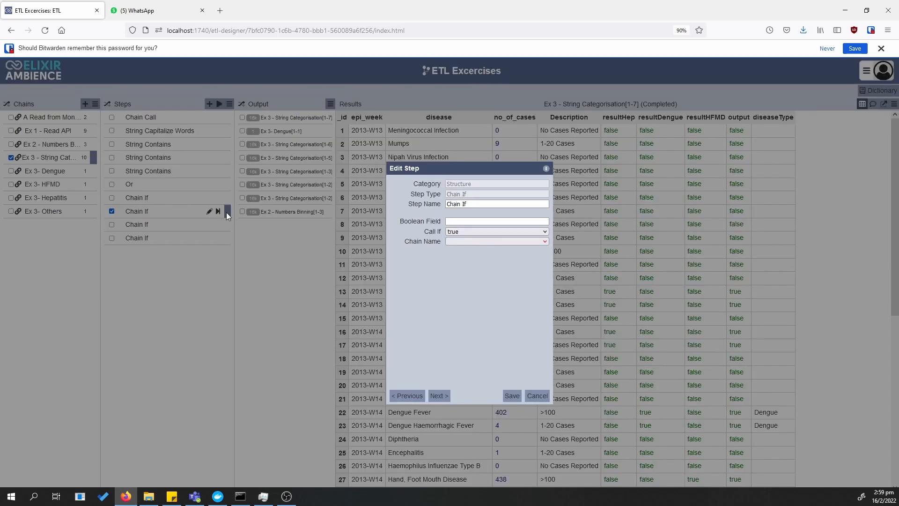
click(452, 221)
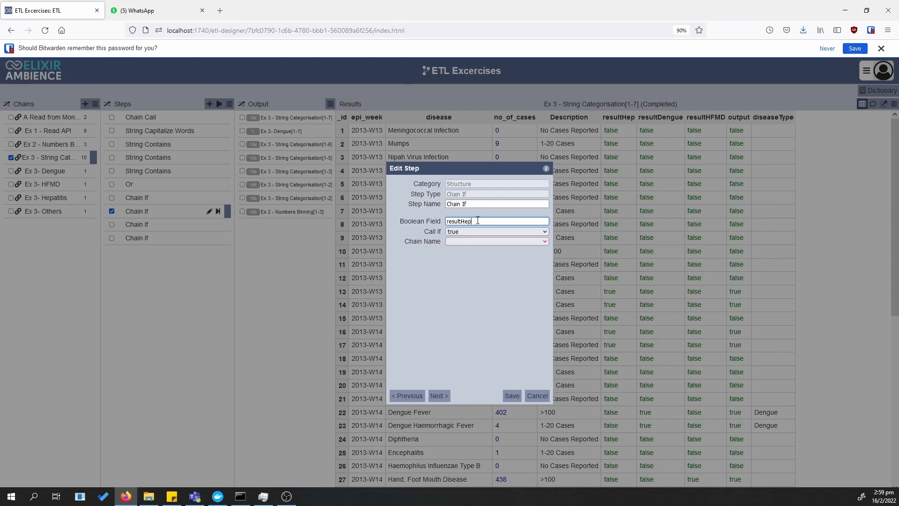
click(467, 242)
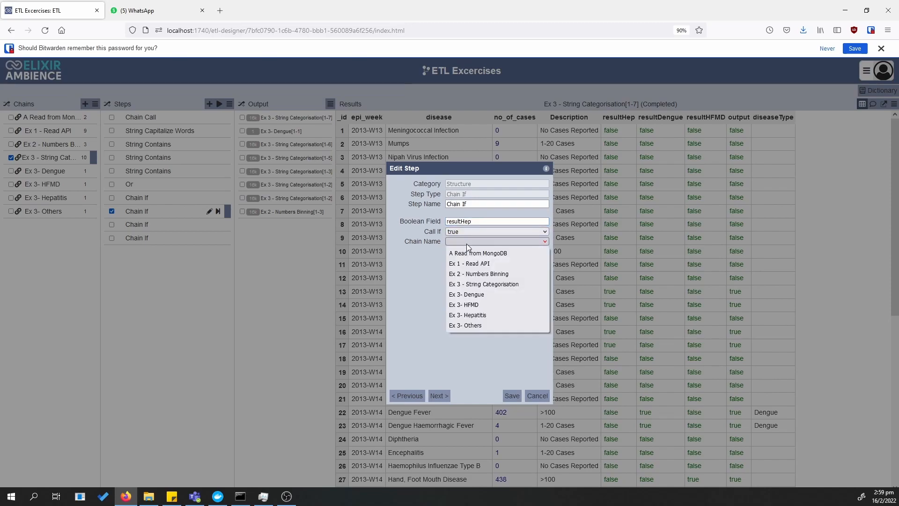
click(487, 316)
click(511, 395)
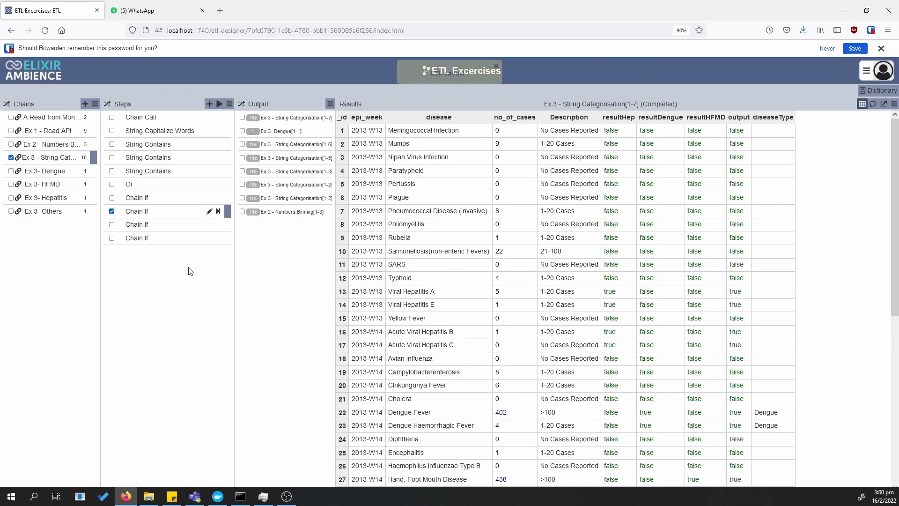
Configure the third Chain If step with Boolean Field resultHFMD and Chain Name Ex 3- HFMD
click(209, 225)
click(441, 220)
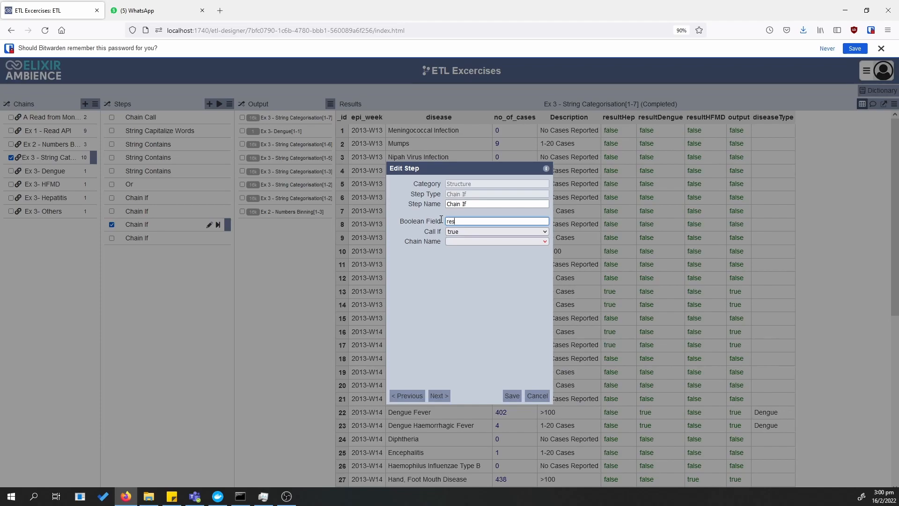
text(resultHFMD)
click(493, 242)
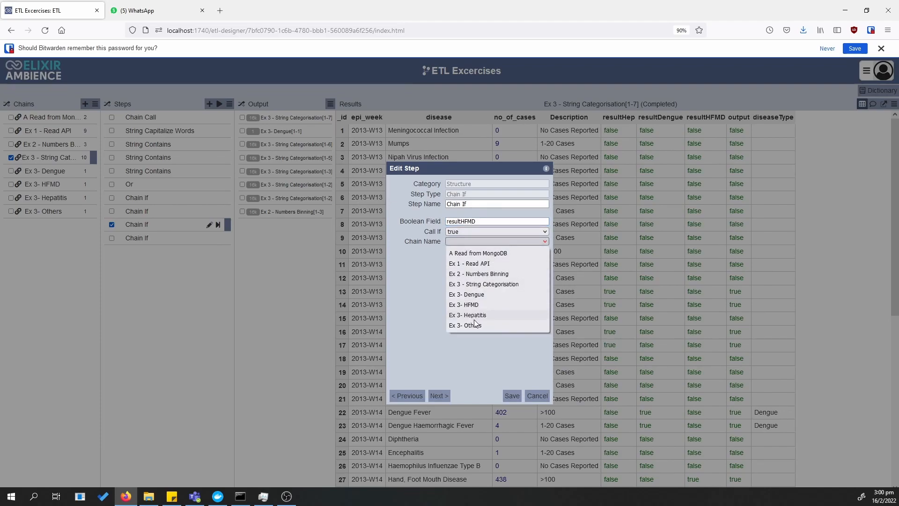
click(470, 306)
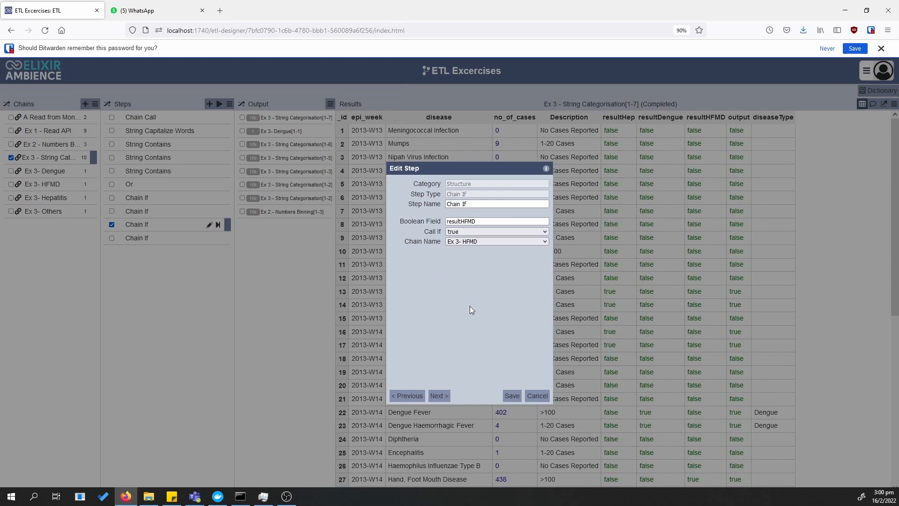
Configure the last Chain If step with Boolean Field output, Call If false and Chain Name Ex 3- Others, and save the changes
click(439, 396)
click(485, 224)
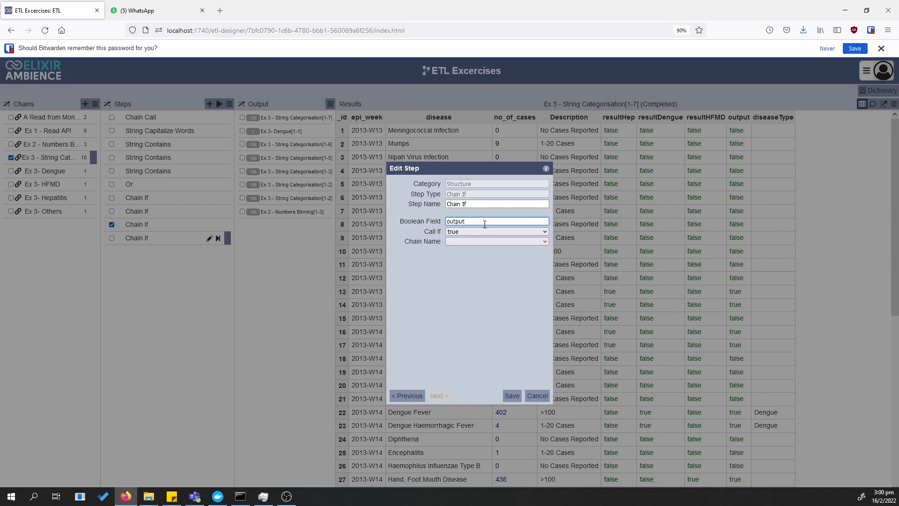
click(483, 231)
click(458, 254)
click(451, 240)
click(471, 332)
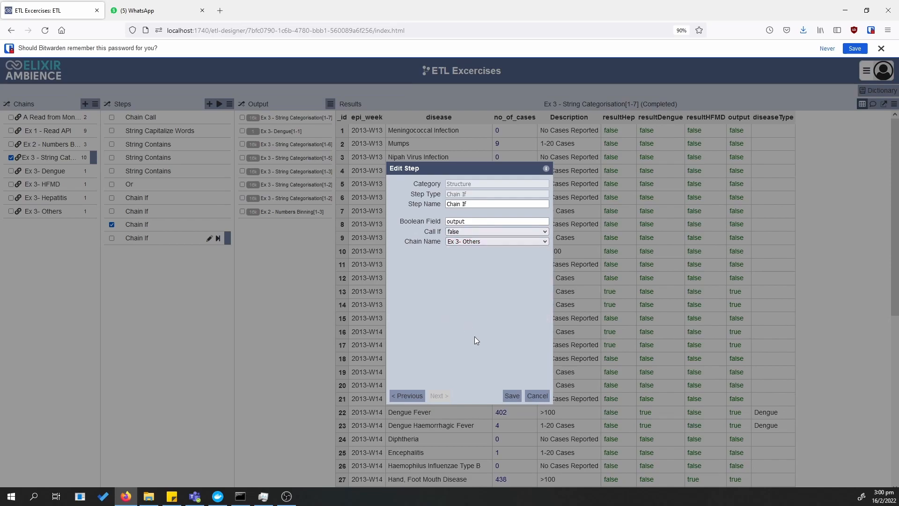
click(509, 396)
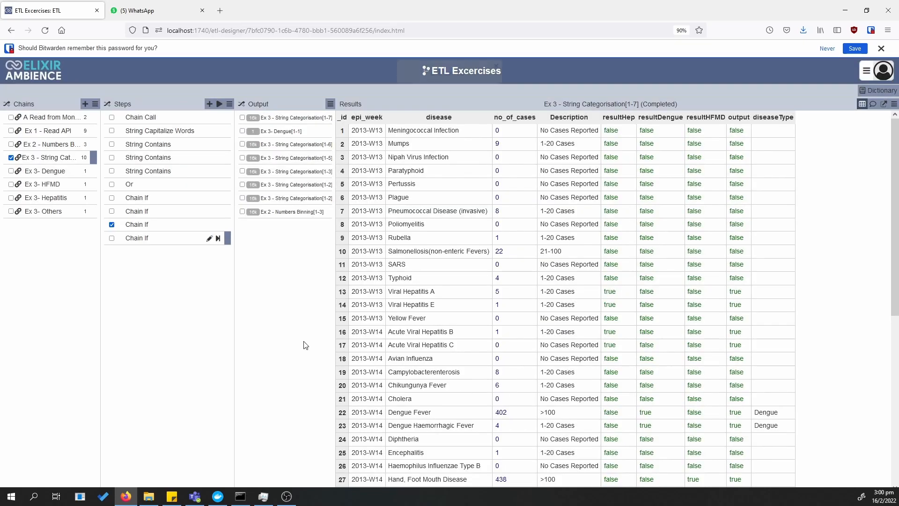
Run the chain through the last Chain If step and review the diseaseType column across the records
click(218, 239)
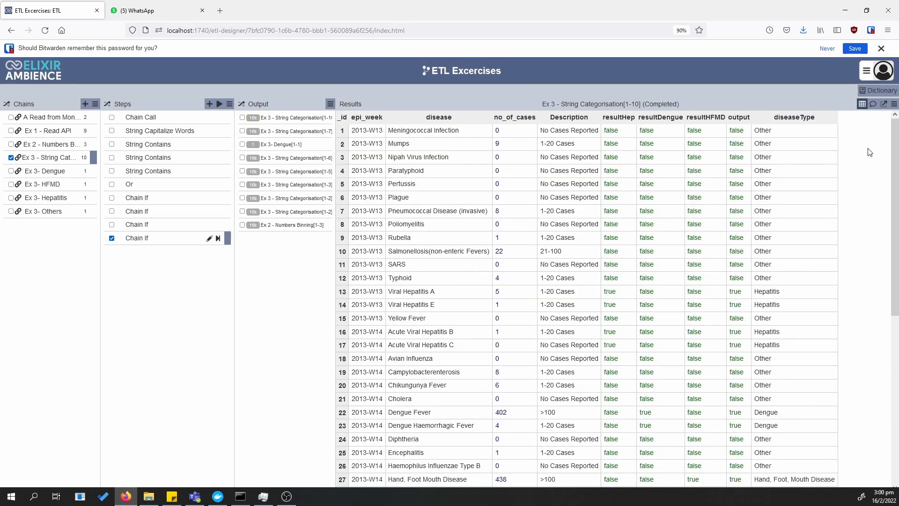
scroll(815, 288, down, 5)
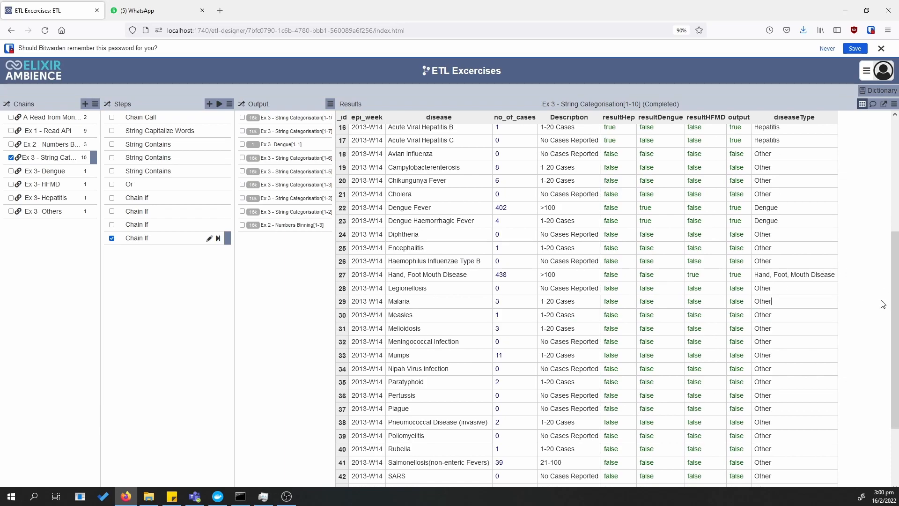
scroll(896, 302, down, 2)
scroll(717, 377, up, 7)
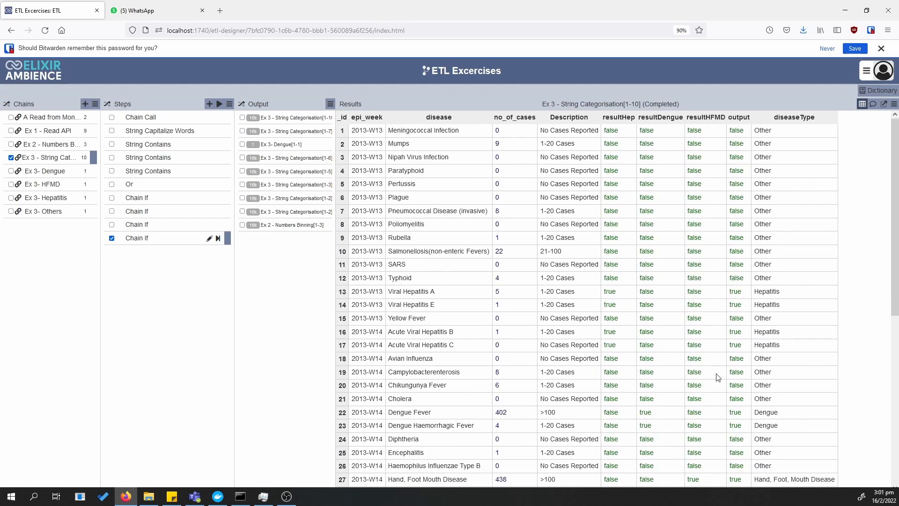